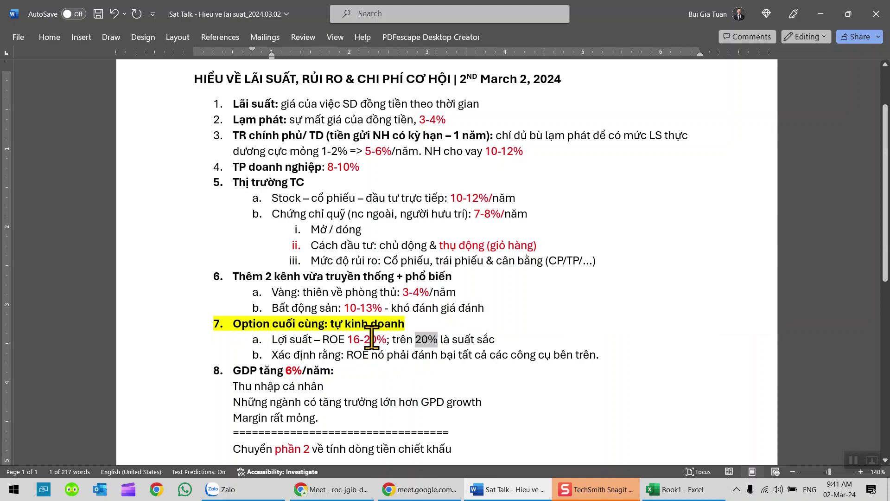
Review the GDP growth heading in item 8 and the real estate return line under item 6 of the notes.
drag(233, 372, 342, 374)
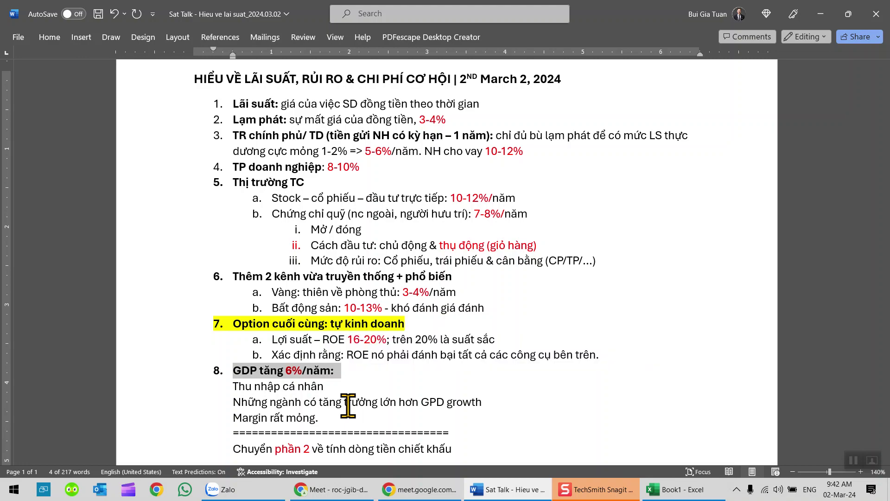
click(348, 402)
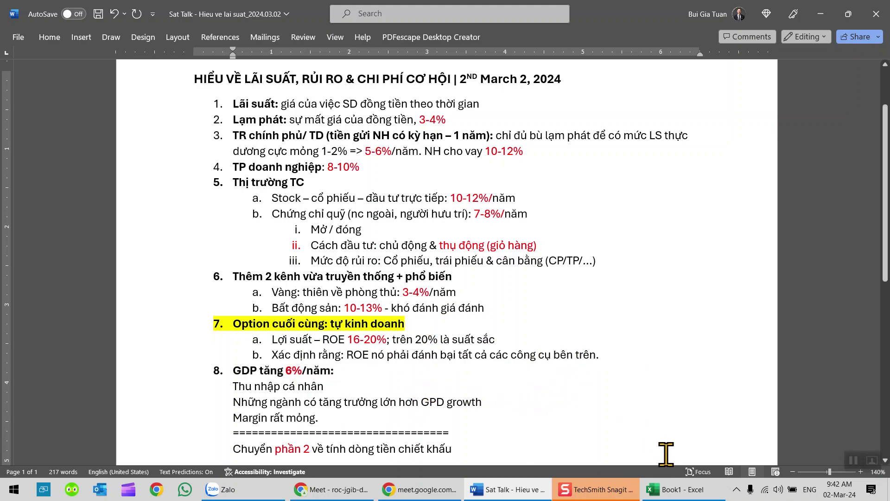
mouse_move(682, 497)
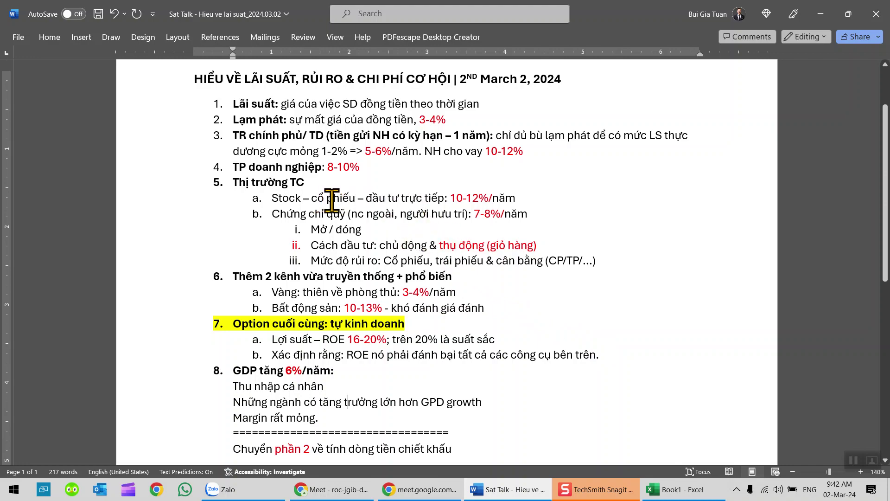
drag(272, 308, 484, 308)
Switch to the blank Excel workbook and fill the years 2011 to 2020 across E6:N6.
click(682, 489)
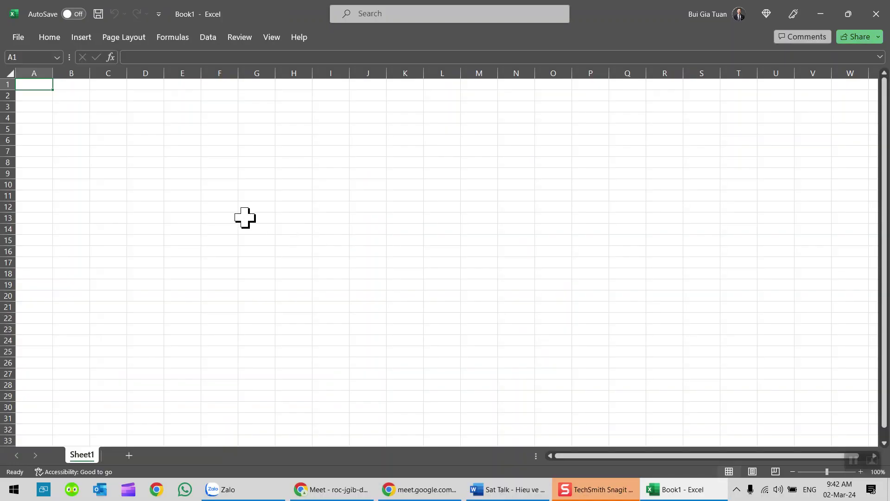
click(181, 141)
text(20)
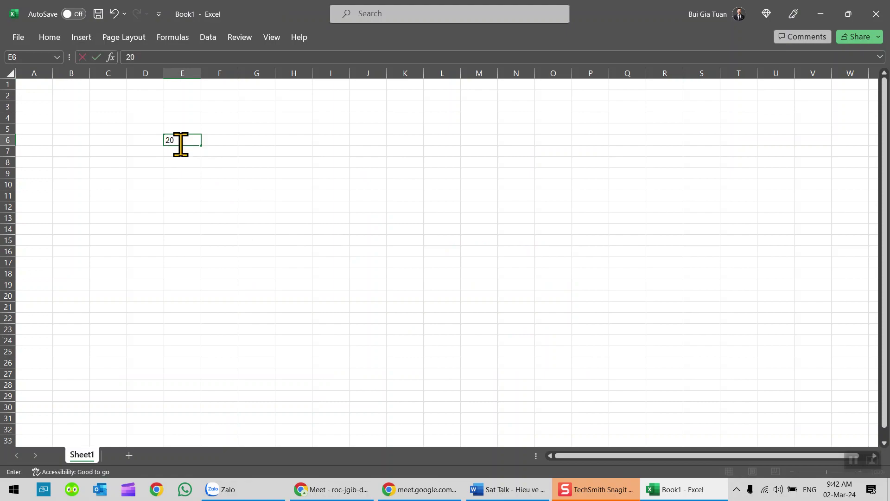
text(11)
key(Tab)
click(181, 144)
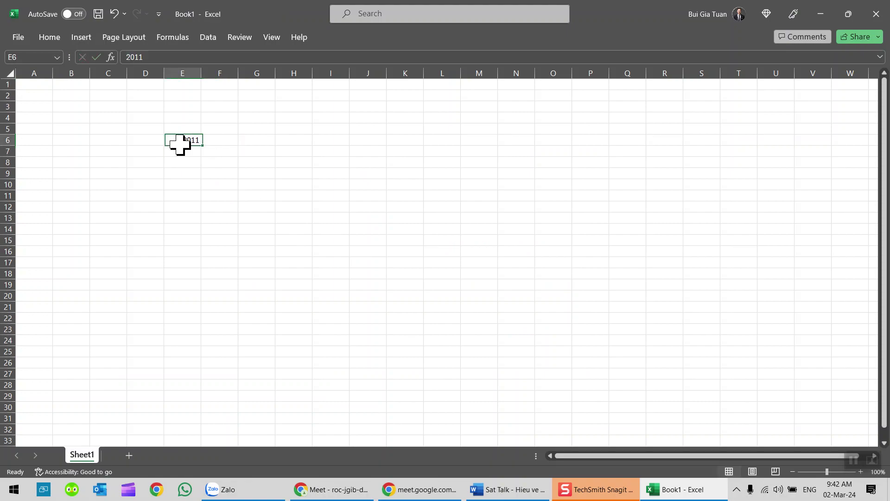
click(218, 141)
text(2021)
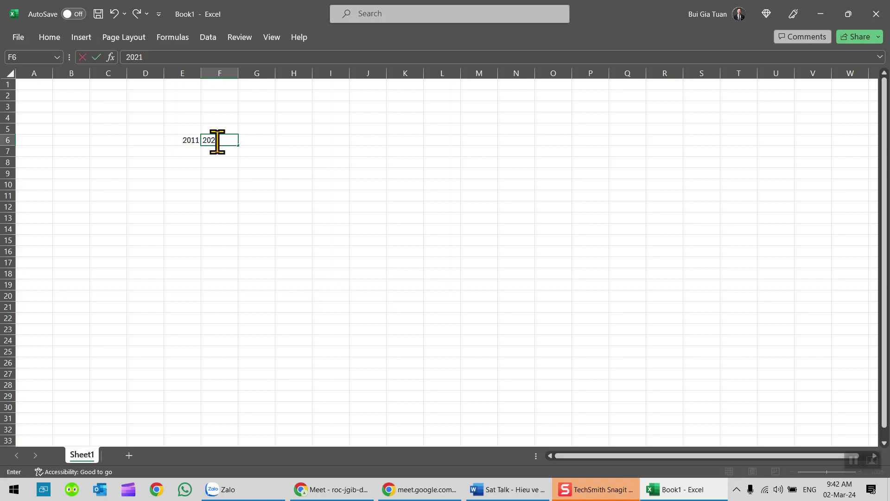
text(2)
key(Return)
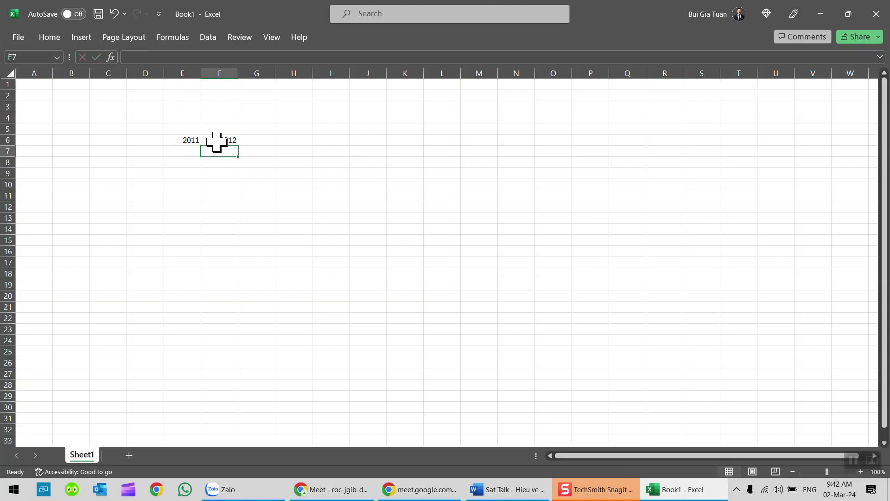
drag(190, 140, 527, 141)
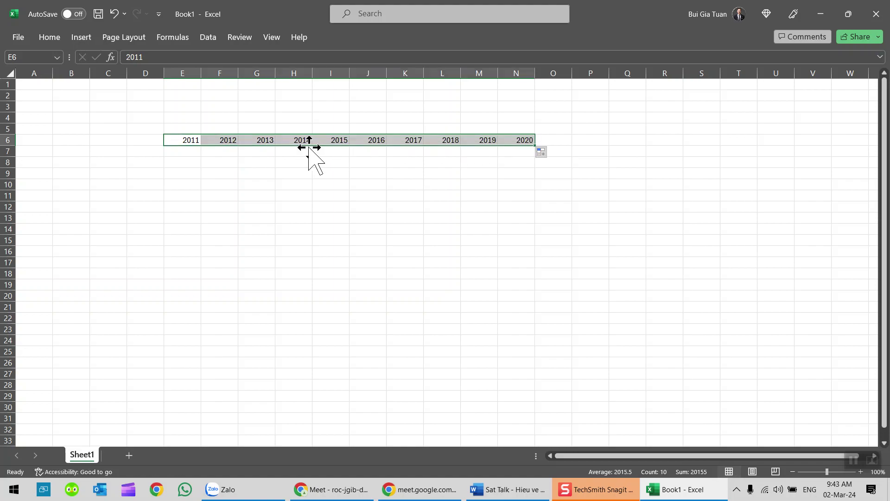
Enter 1 below the year 2011 in E7 and move it to D7.
click(188, 153)
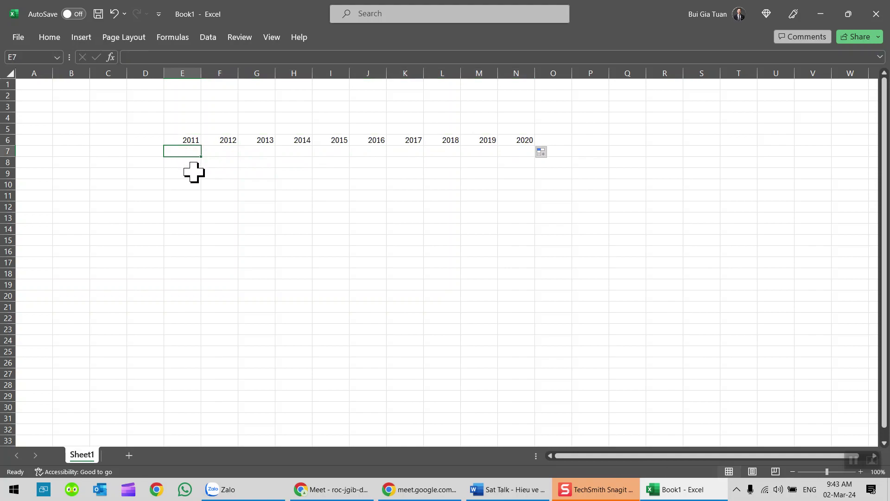
text(1)
key(Return)
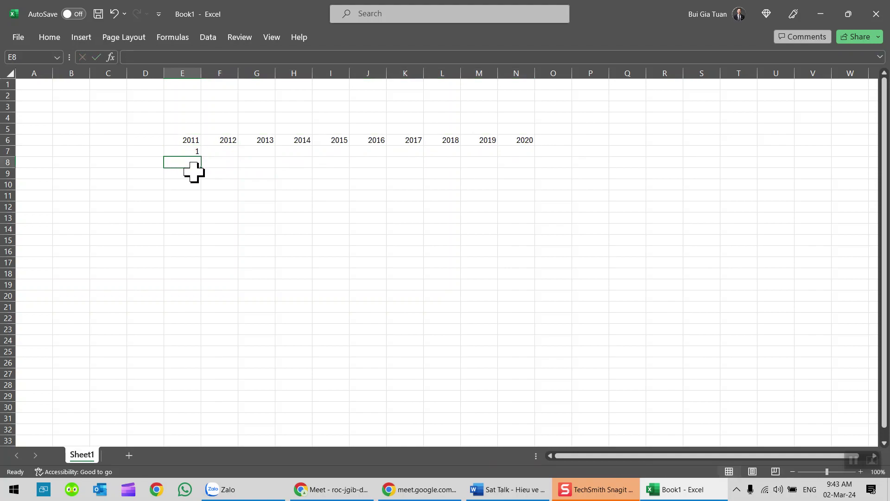
key(Up)
key(Left)
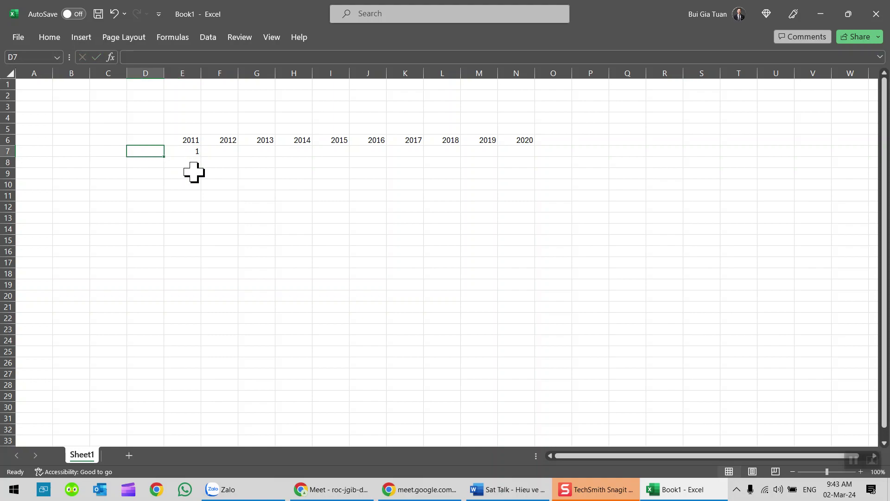
key(Right)
key(ctrl+x)
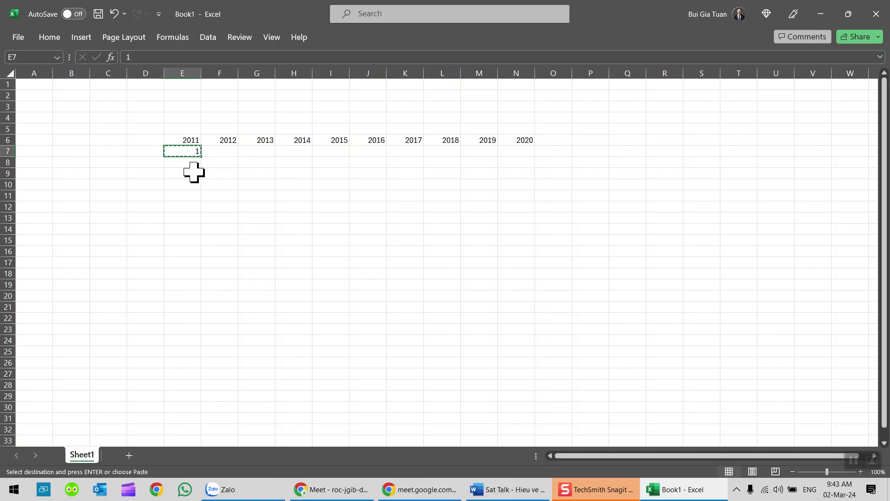
key(Left)
key(ctrl+v)
Enter the starting year 2010 in D6, ahead of 2011.
key(Up)
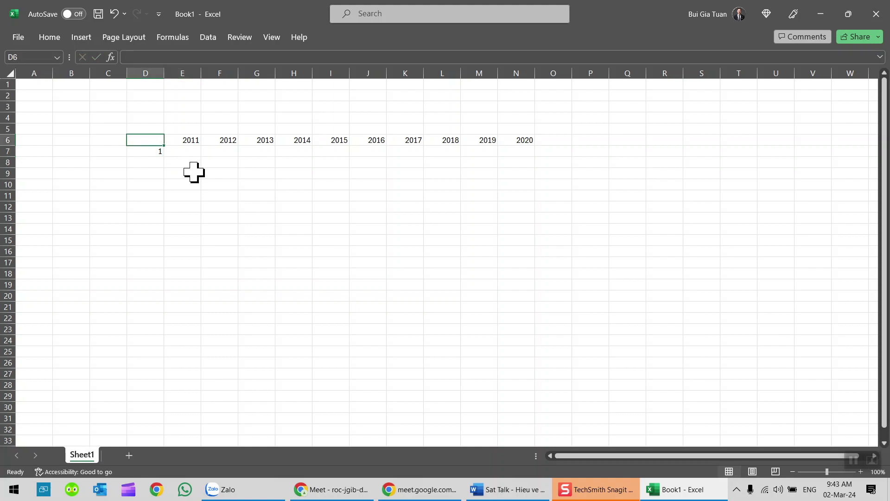
text(2010)
key(Return)
key(Right)
key(Left)
Enter the rate label "i" in C5 and set the rate in D5 to 10%.
key(Up)
key(Up)
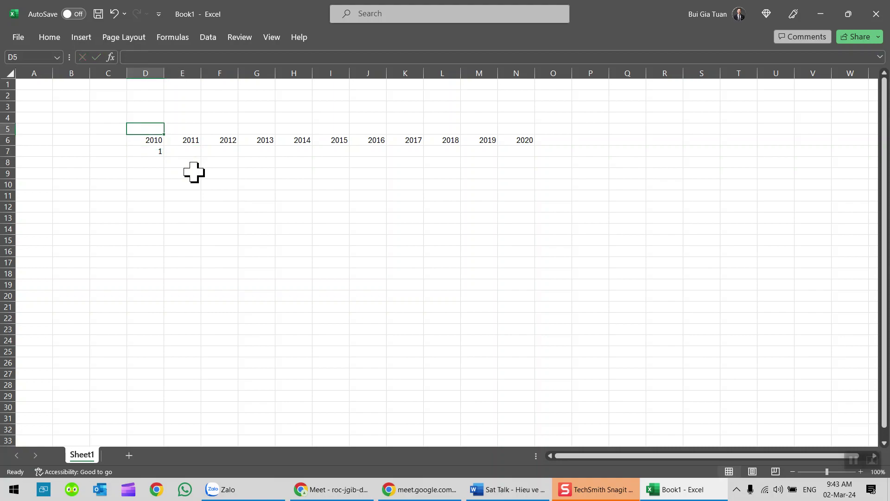
key(Left)
text(i)
key(Right)
text(10)
key(Return)
key(Up)
text(%)
key(Return)
key(Down)
key(Down)
key(Up)
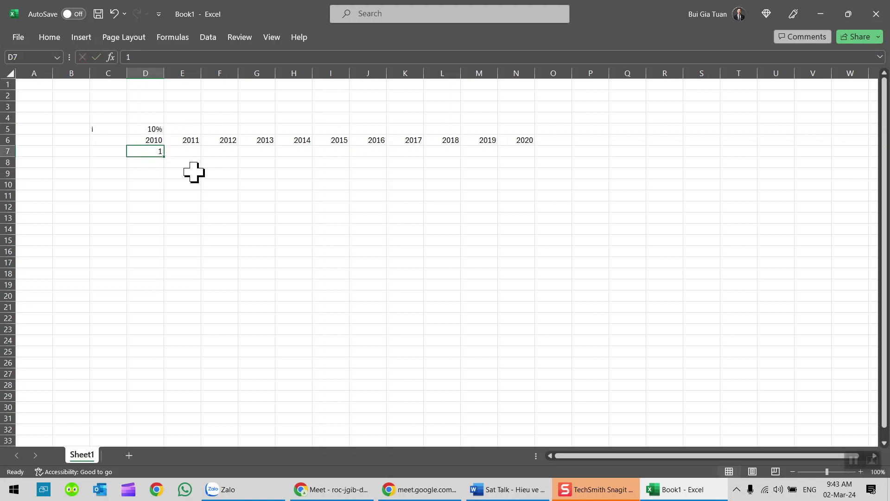
Fill the period numbers 1 to 10 across E5:N5, above the years 2011 to 2020.
key(Right)
key(Up)
key(Up)
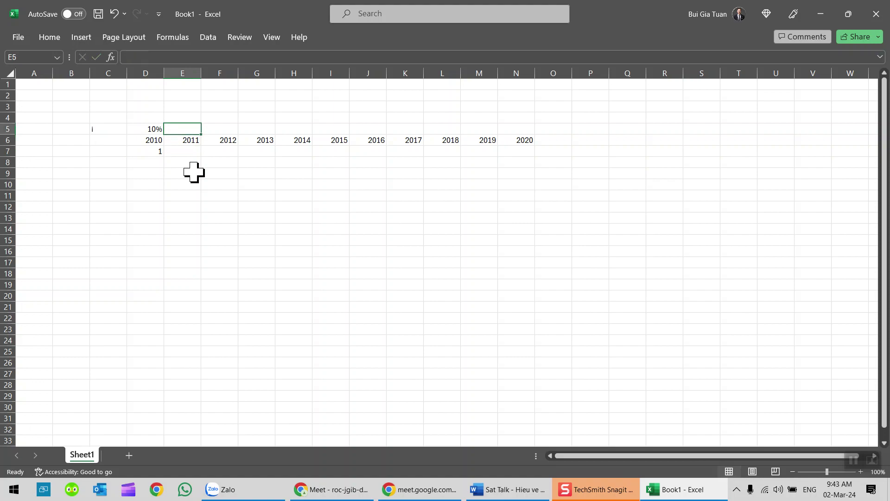
text(1)
key(Return)
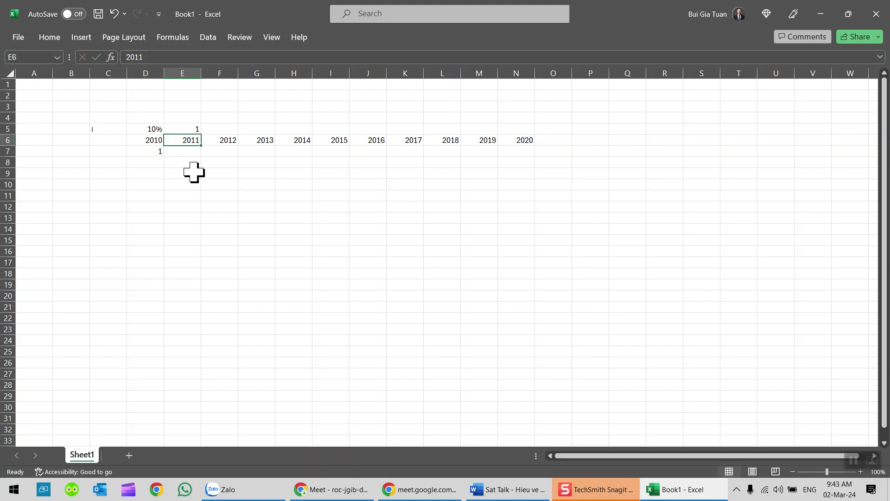
key(Up)
key(Right)
text(2)
key(Return)
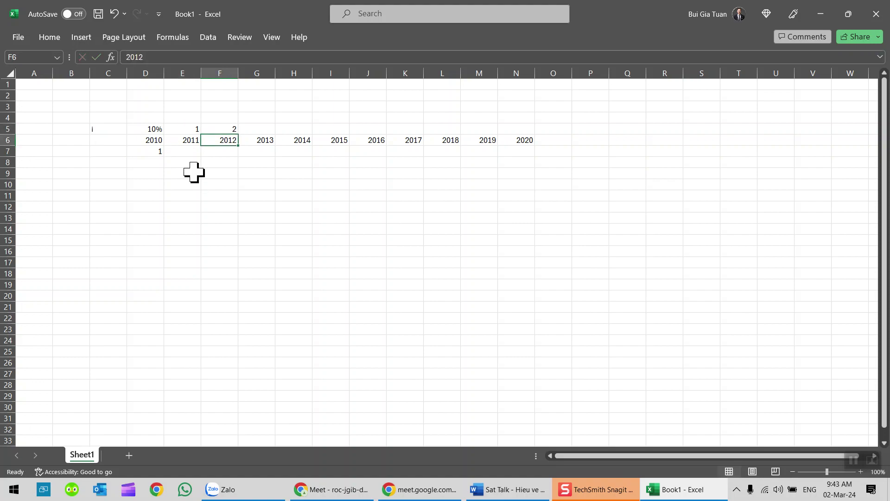
drag(193, 127, 524, 132)
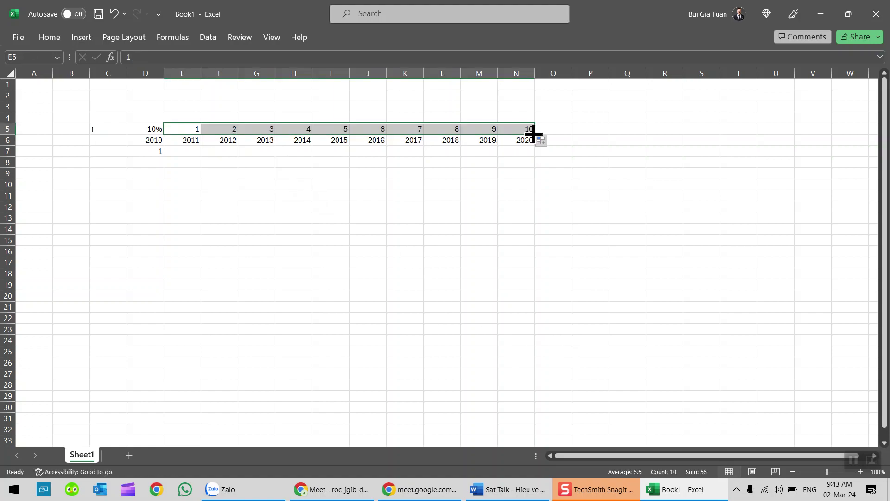
Move the "i" label and its 10% rate from C5:D5 to D4:E4.
click(148, 129)
drag(117, 129, 143, 129)
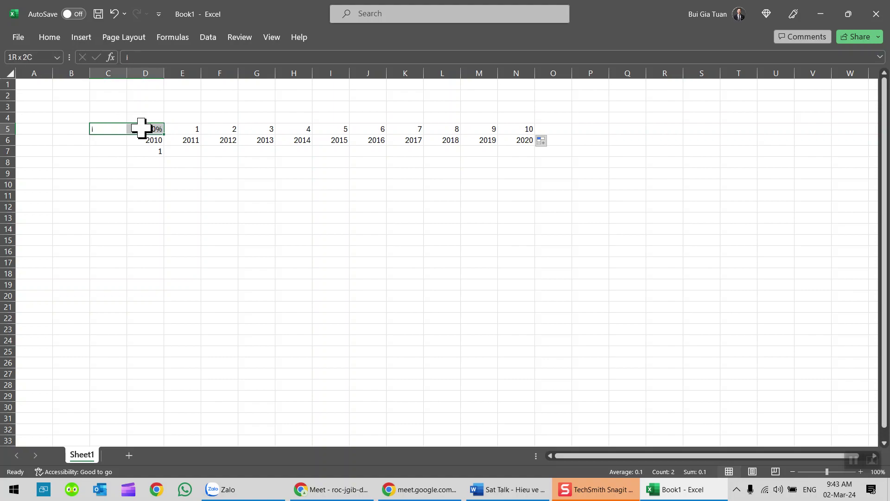
key(ctrl+c)
click(155, 115)
key(Return)
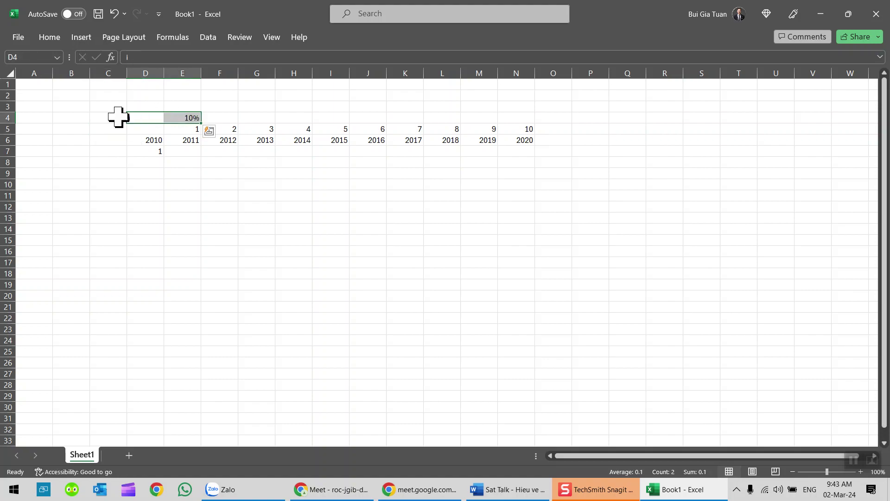
Label the rate row "Lãi suất CK" in C4 and fit column C's width to the text.
click(108, 116)
text(La)
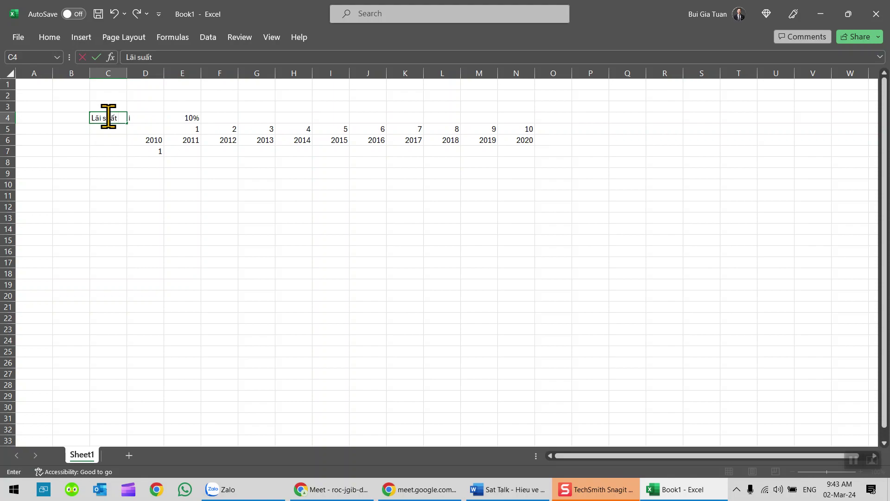
key(Return)
click(105, 117)
scroll(109, 119, up, 3)
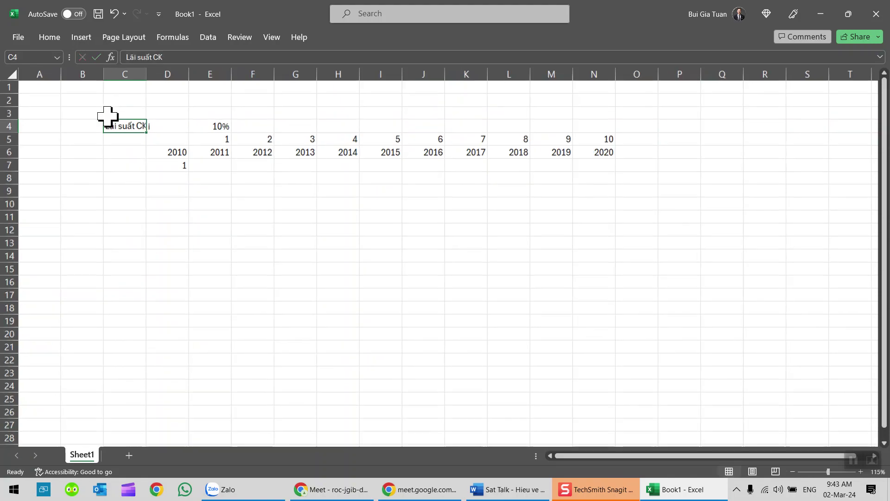
double_click(164, 76)
Label the period number row "năm thứ" in C5.
click(193, 132)
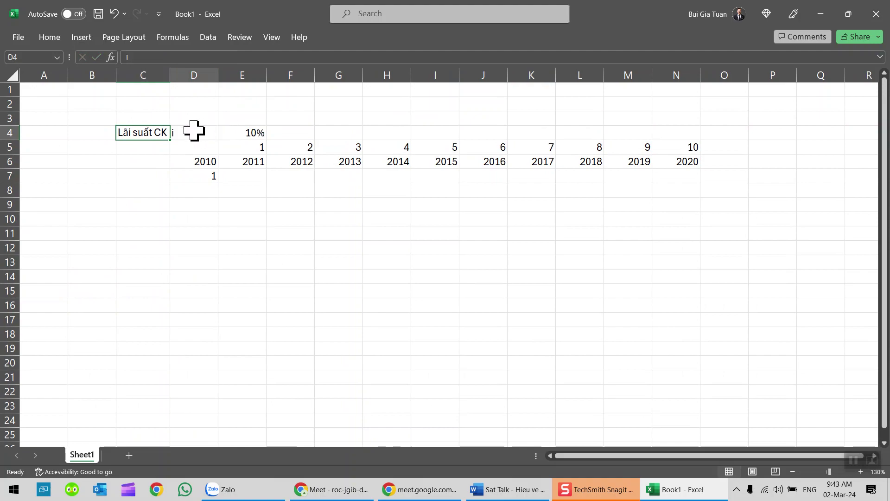
click(148, 147)
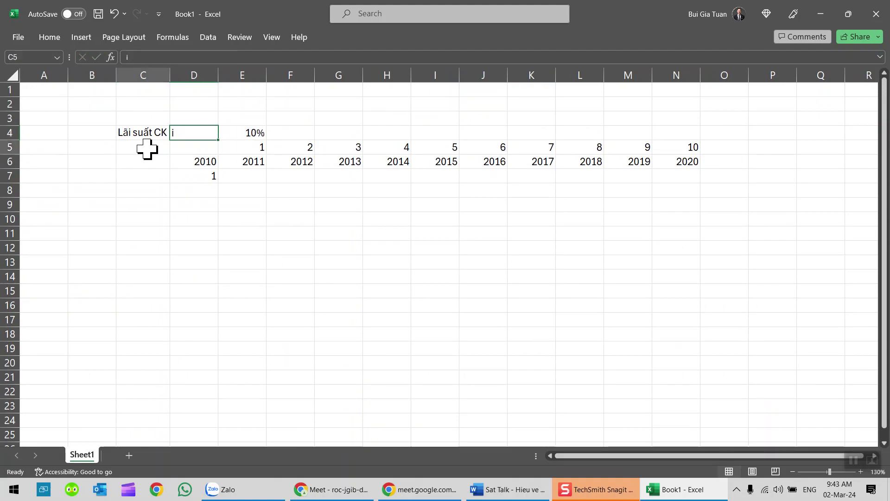
click(186, 155)
click(149, 147)
text(n)
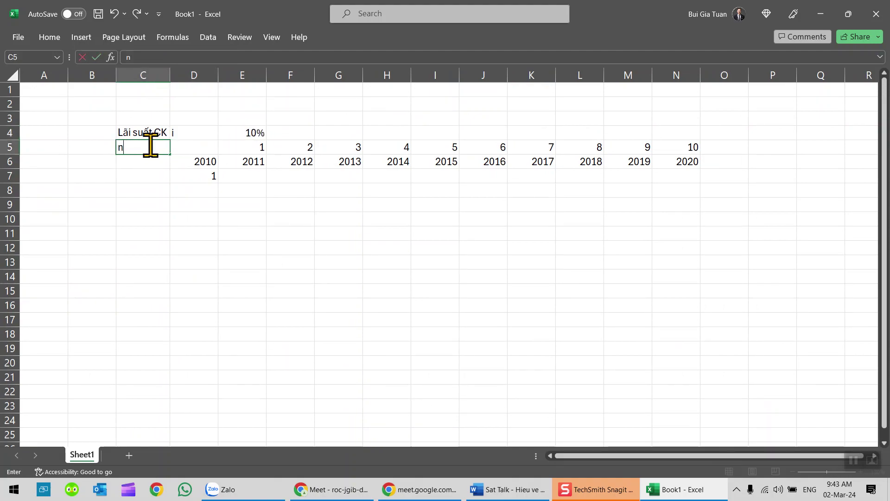
text(ăm thứ)
key(Return)
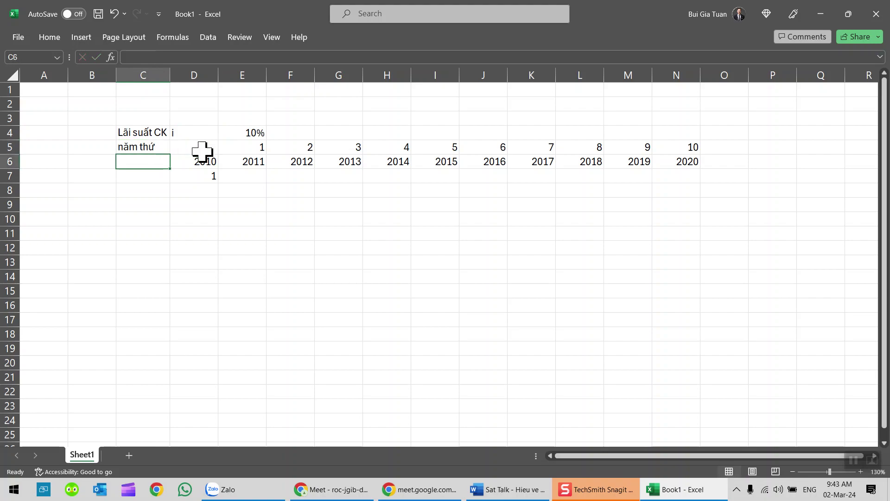
click(246, 146)
drag(246, 147, 691, 145)
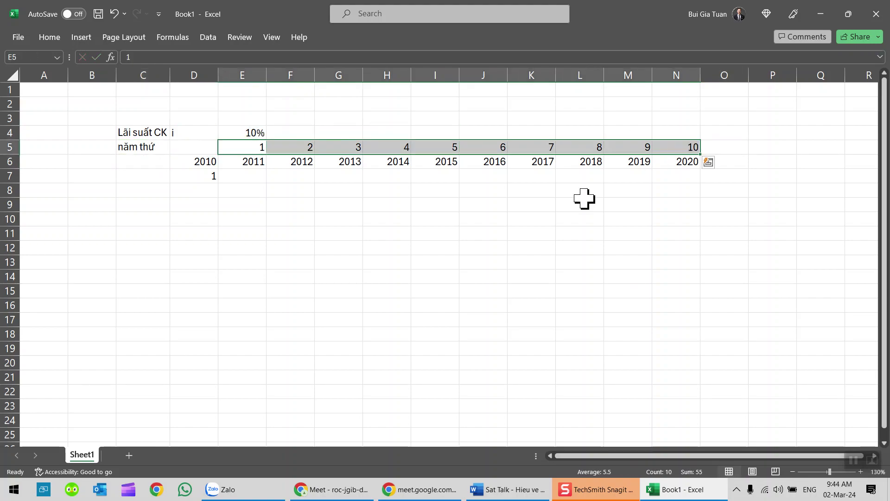
Enter the label "Vốn đầu tư ban đầu" in C7 with the amount 1000 in D7, and widen column C.
click(209, 179)
click(149, 175)
text(Vốn đầu tư ban đầu)
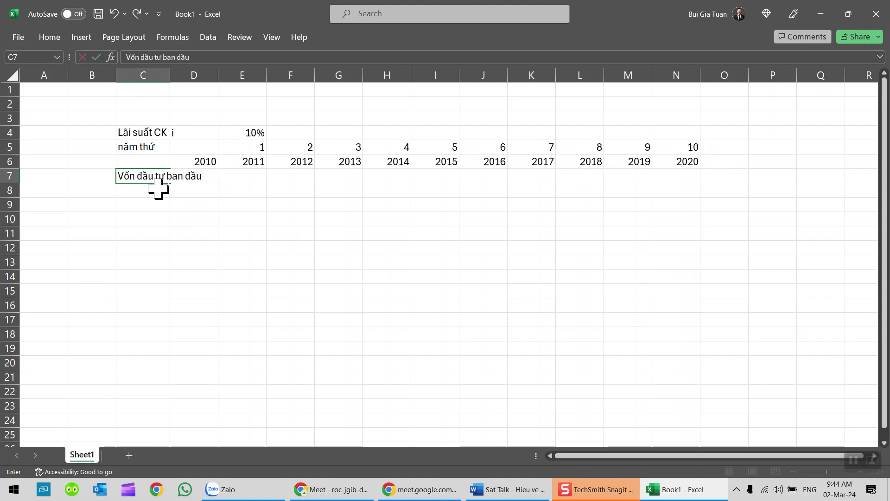
key(Tab)
text(1)
key(ctrl+Return)
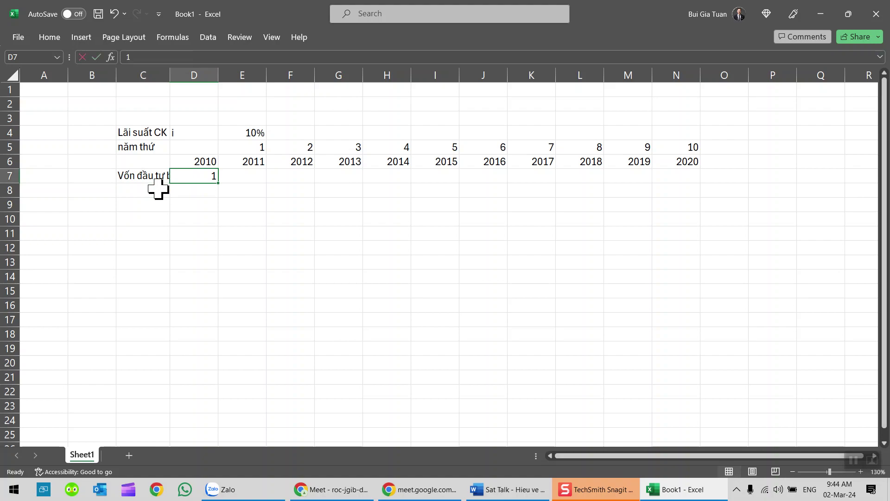
text(1000)
key(ctrl+Return)
drag(165, 81, 187, 75)
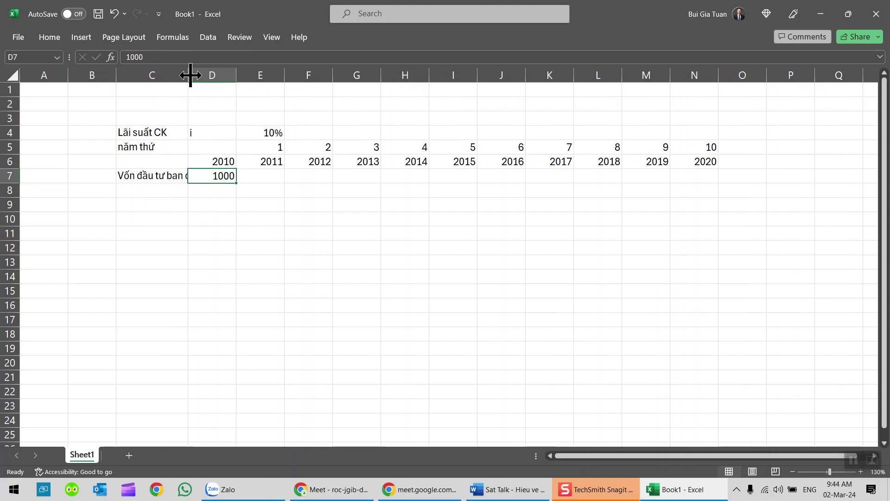
Calculate the 2011 value in E7 with the formula =D7*(1+$E$4)^E5 and copy it across row 7 to N7.
click(256, 175)
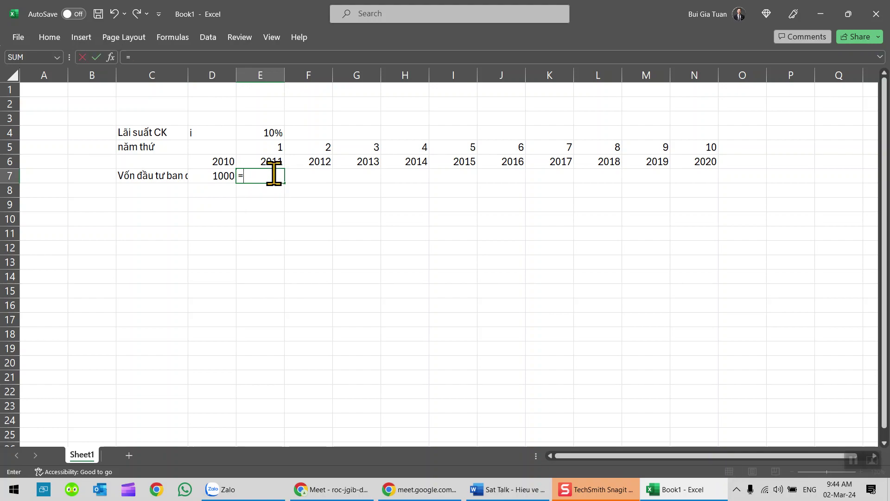
click(210, 175)
text(()
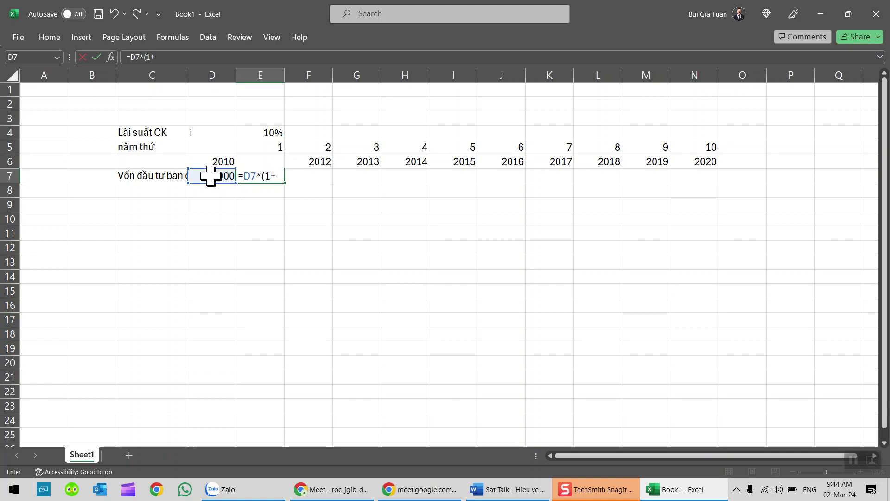
text(1+)
click(259, 133)
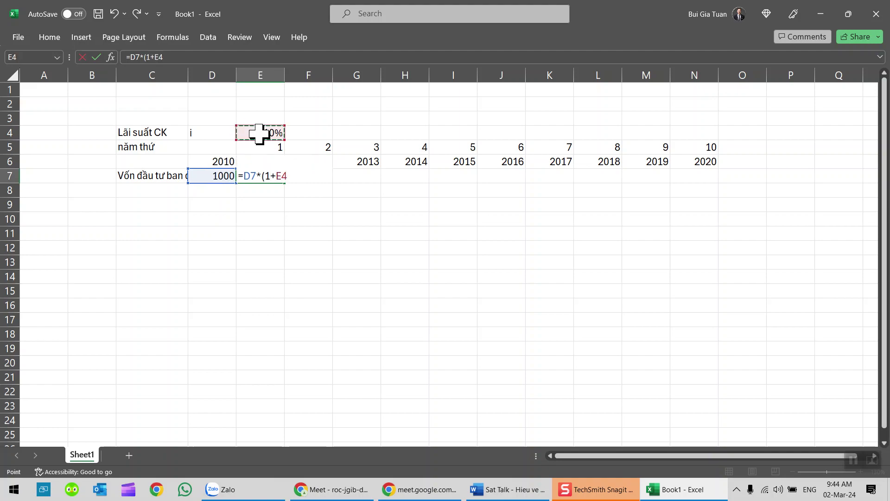
text())
key(F4)
text(^)
click(258, 149)
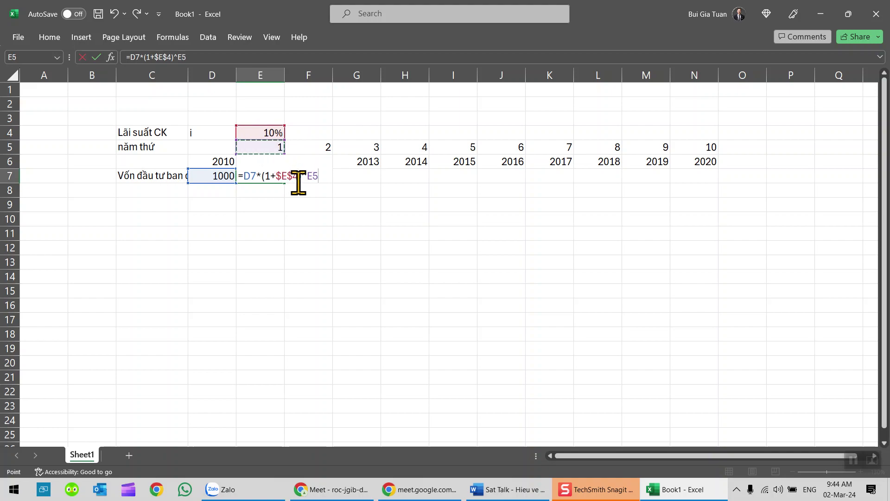
key(Return)
key(Up)
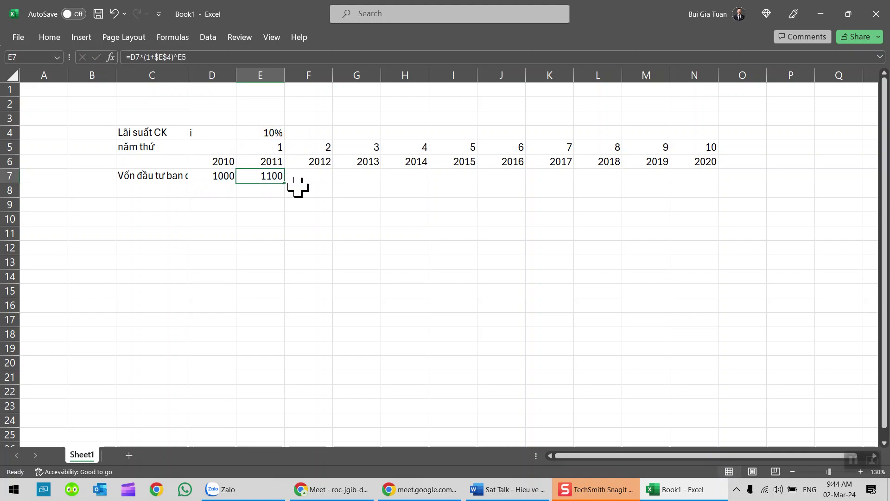
drag(288, 185, 707, 185)
Examine the growth formula in E7, the period numbers it refers to, and the copied formulas in H7 and N7.
click(264, 179)
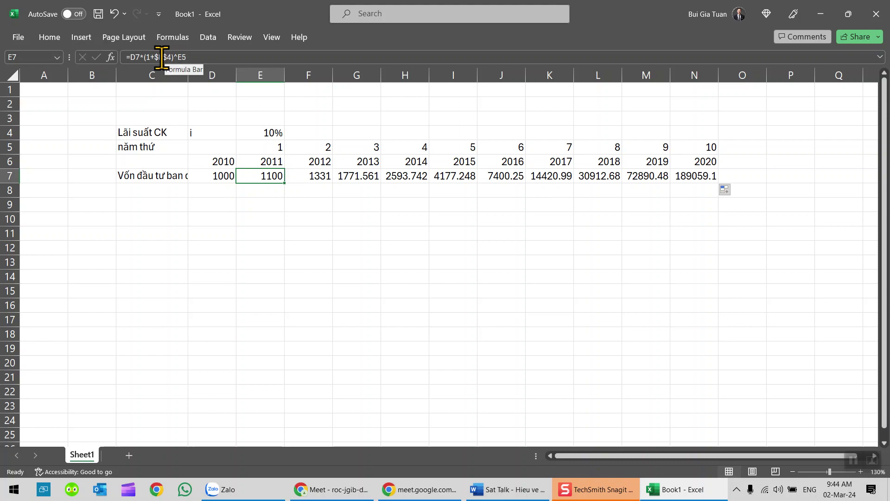
click(178, 57)
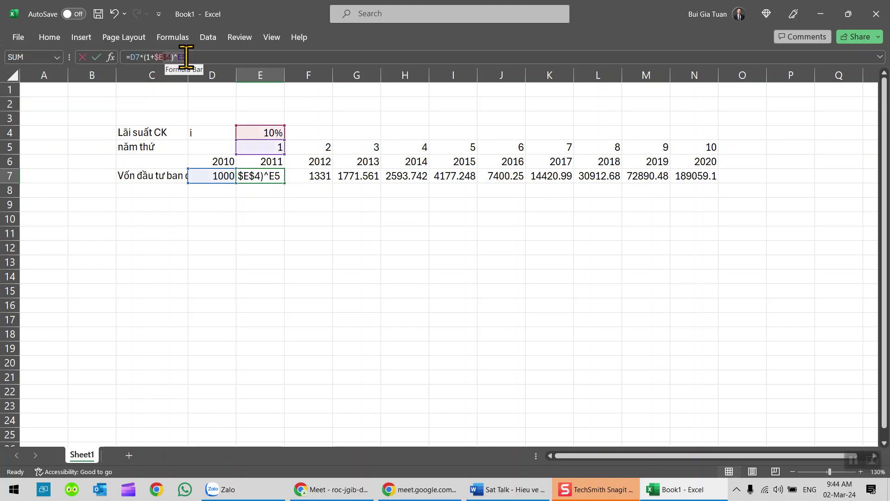
click(186, 57)
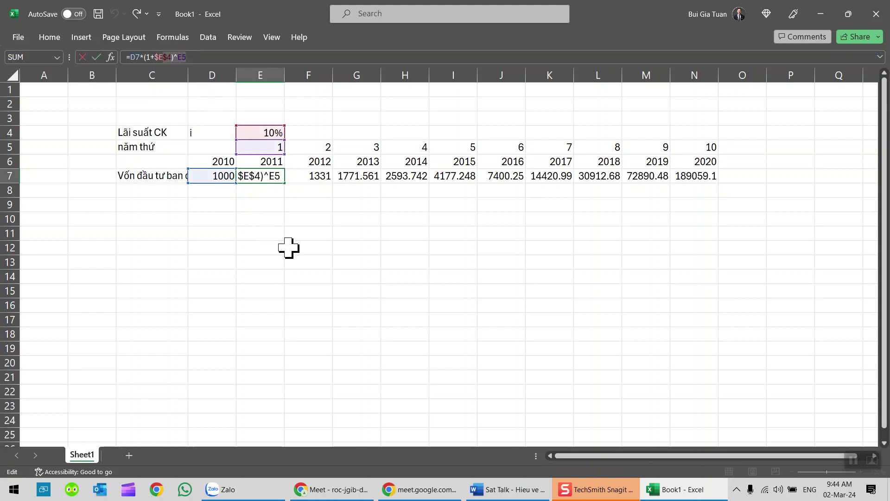
key(Return)
key(Up)
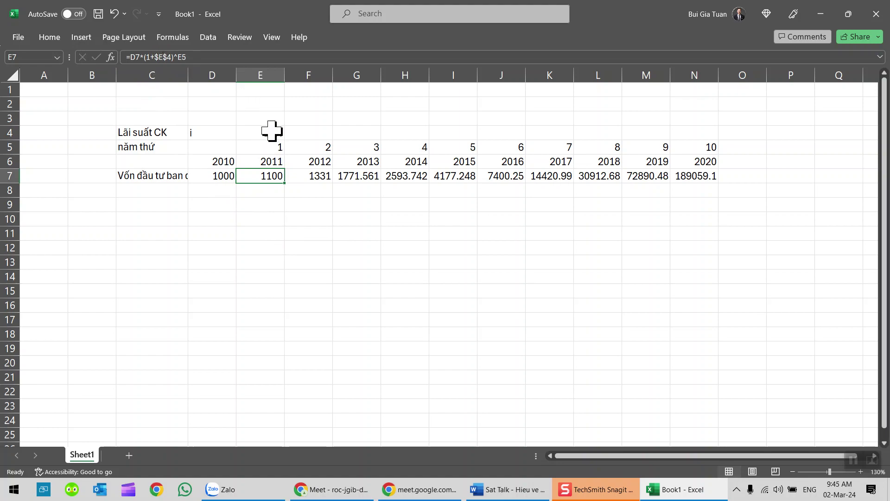
drag(270, 147, 420, 139)
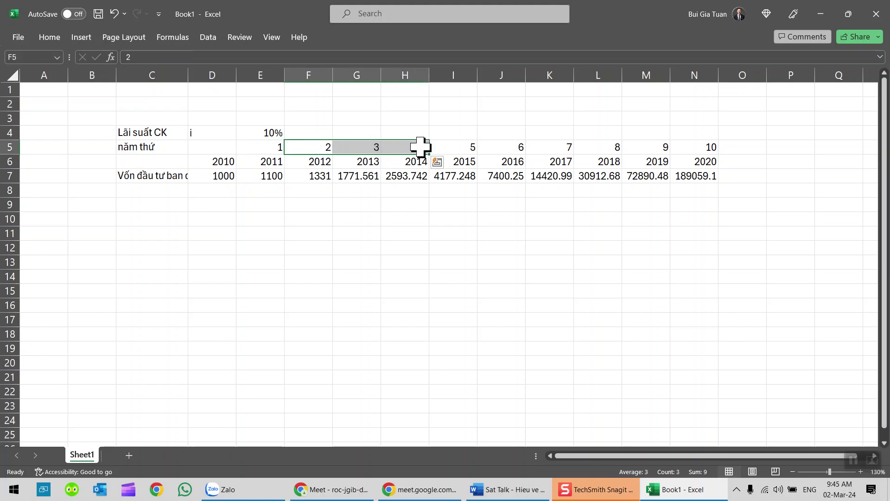
click(419, 148)
click(411, 177)
click(698, 179)
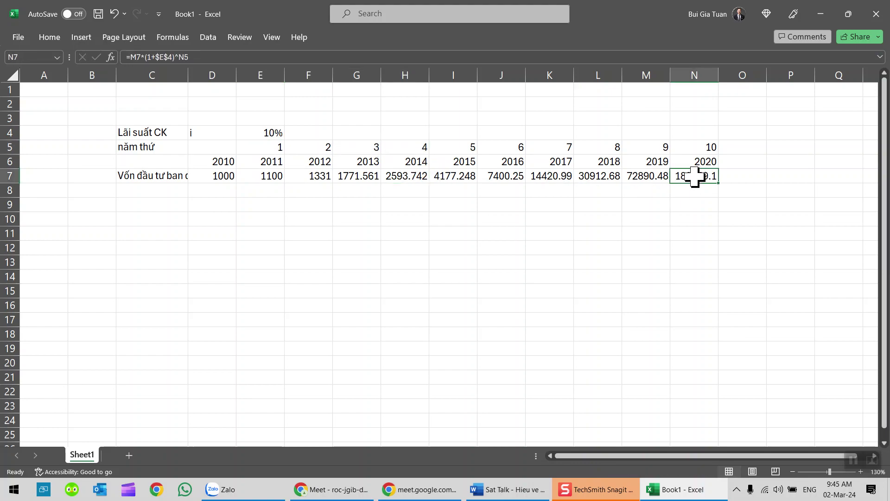
Format the amounts in D7:N7 with thousands separators and no decimal places.
drag(231, 176, 696, 178)
double_click(46, 41)
click(418, 77)
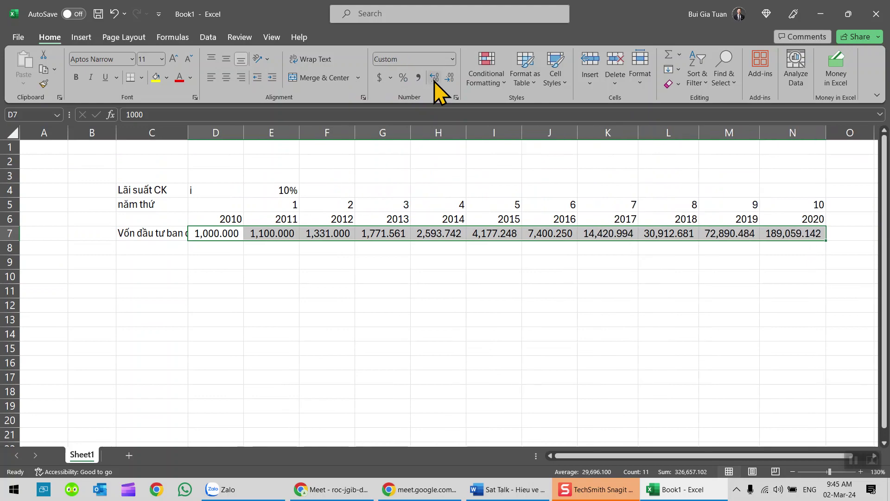
click(435, 78)
click(450, 78)
click(449, 78)
click(450, 78)
click(450, 78)
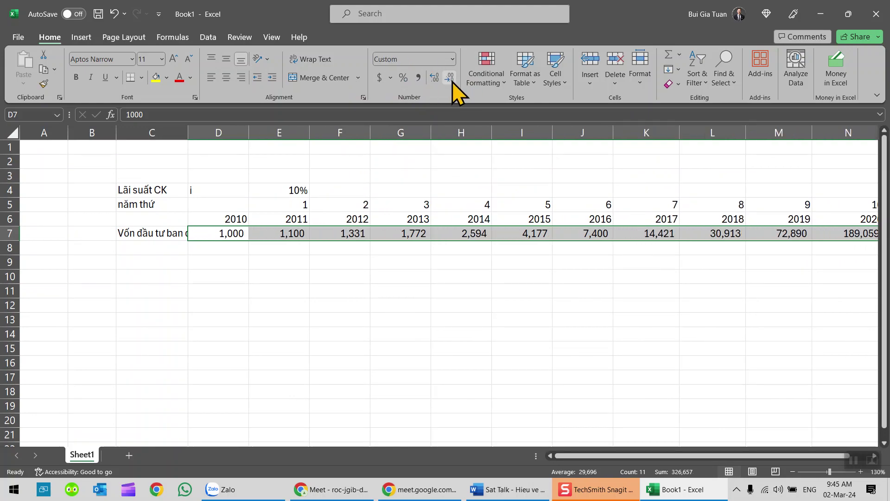
drag(646, 455, 685, 461)
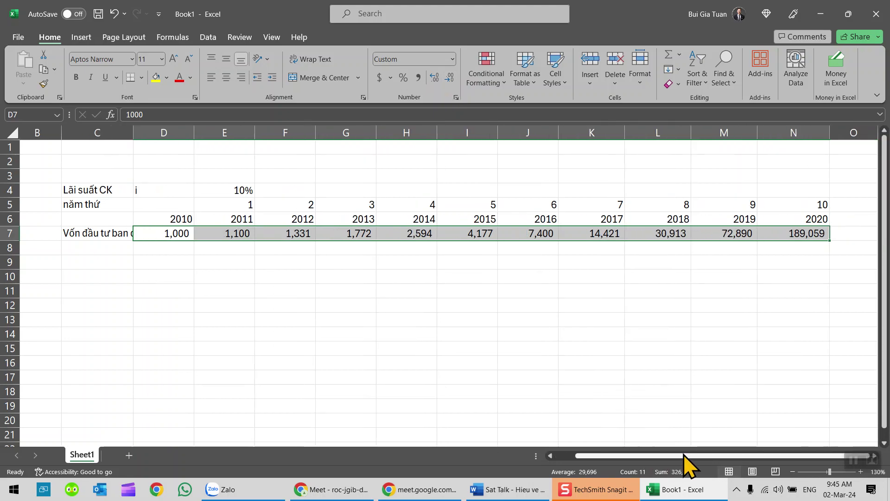
Apply a three-colour conditional formatting scale to D7:N7, running from green for low values through yellow to red for high values.
click(484, 80)
mouse_move(526, 179)
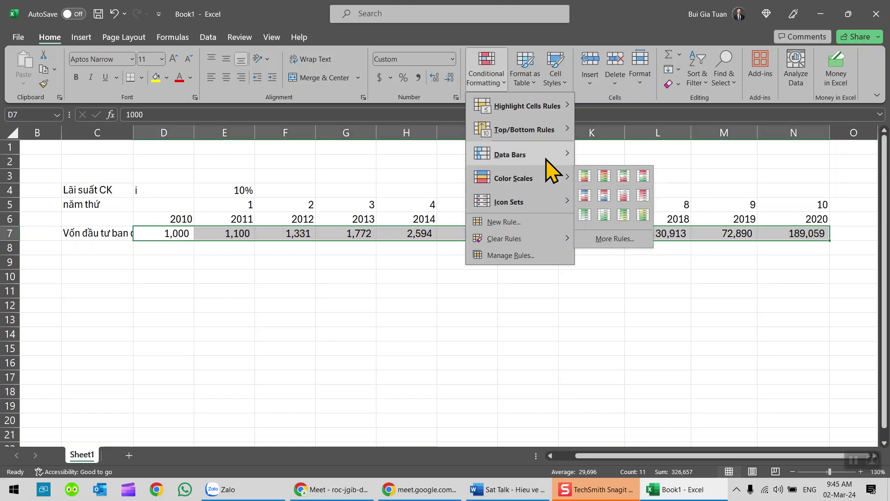
mouse_move(570, 160)
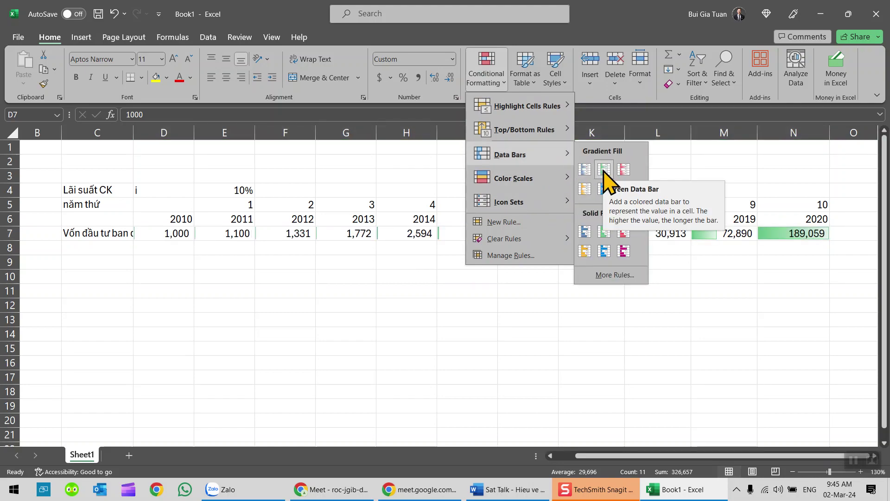
mouse_move(561, 186)
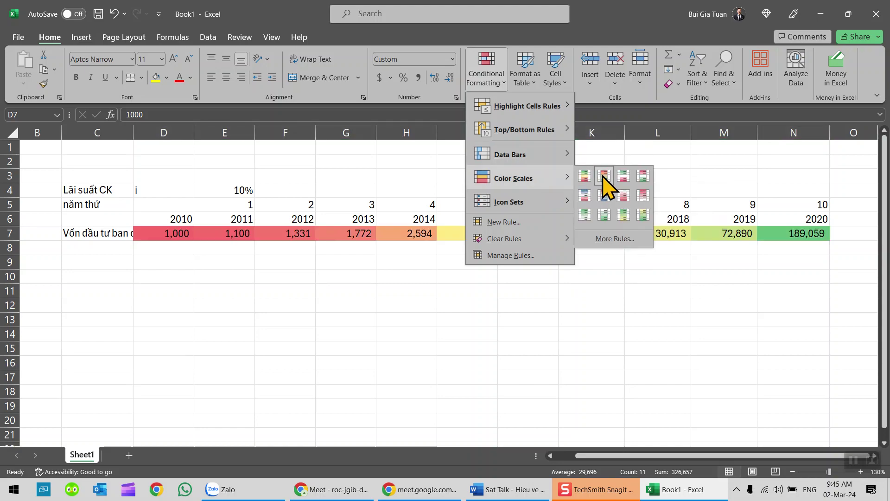
click(605, 178)
click(241, 306)
click(175, 234)
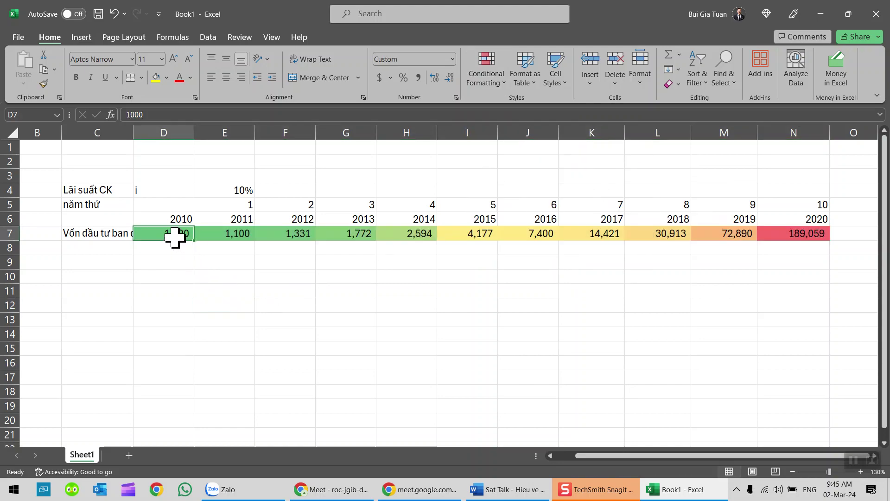
click(793, 233)
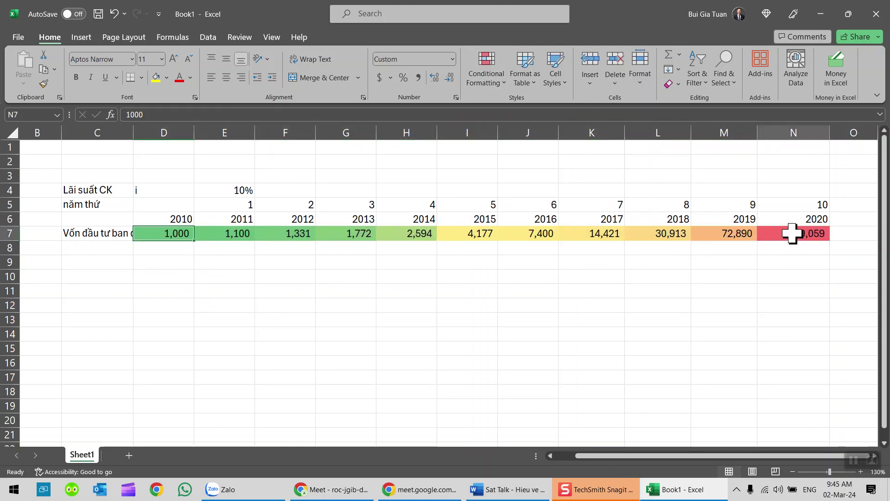
Highlight the 10% rate cell E4 with a yellow fill.
click(245, 190)
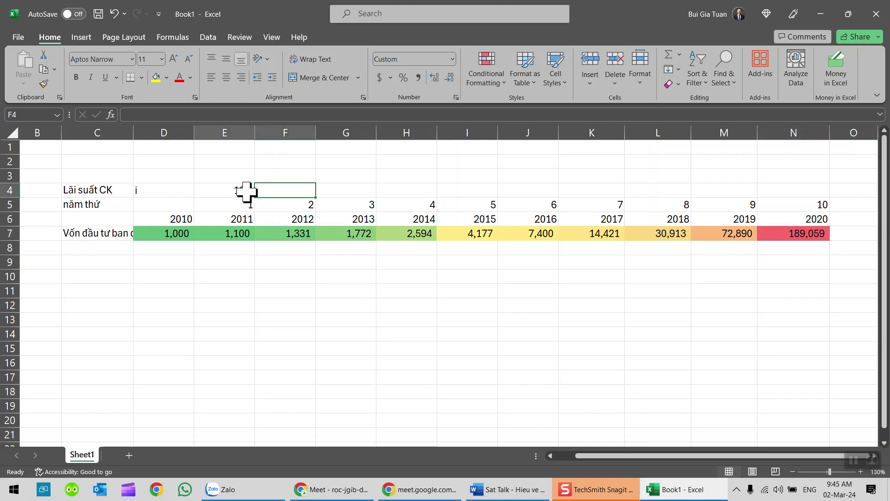
click(156, 78)
click(785, 233)
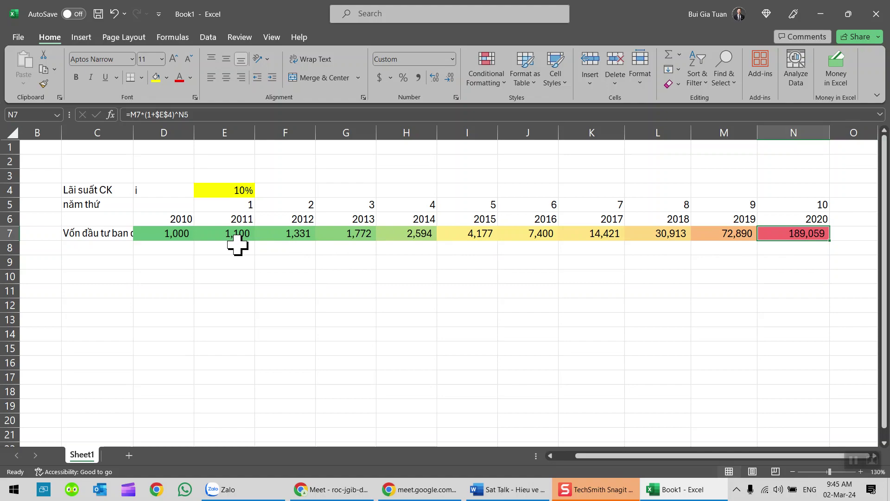
drag(789, 203, 136, 225)
Set the initial investment in D7 to 1 to test the growth formulas.
click(158, 232)
double_click(139, 115)
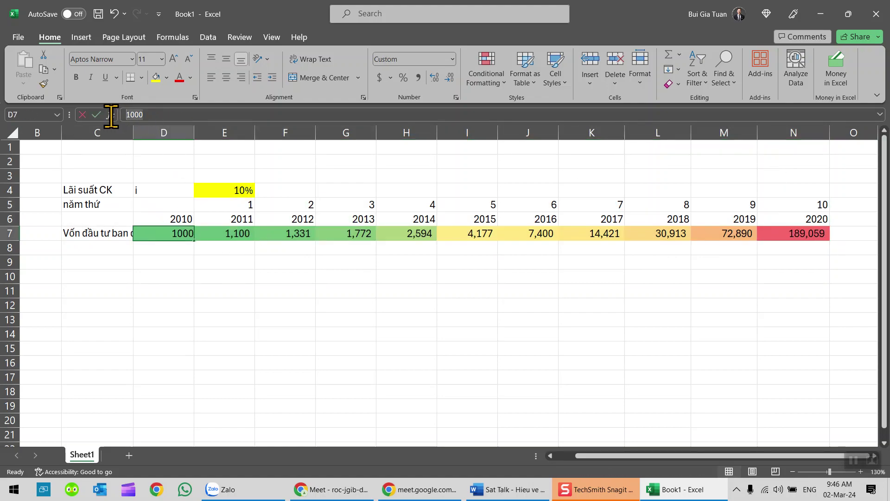
text(1)
key(Return)
key(Up)
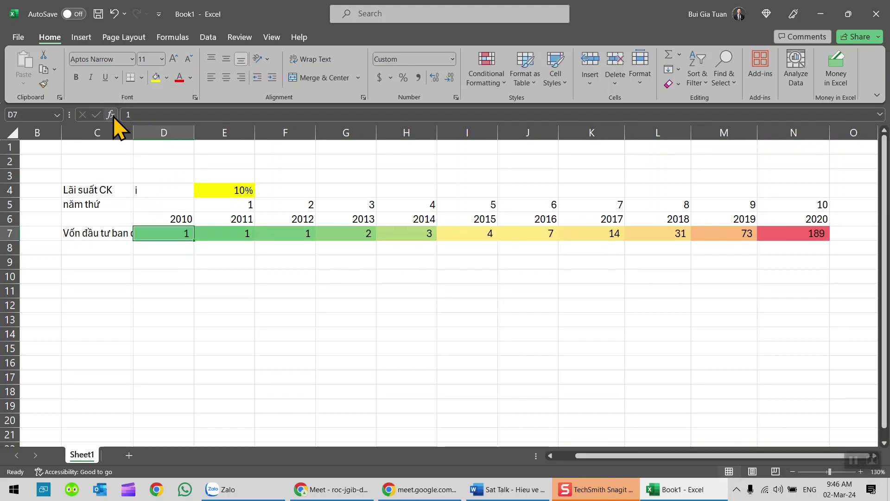
Make the initial investment reference absolute in E7, giving =$D$7*(1+$E$4)^E5, and copy the formula across to N7.
double_click(789, 234)
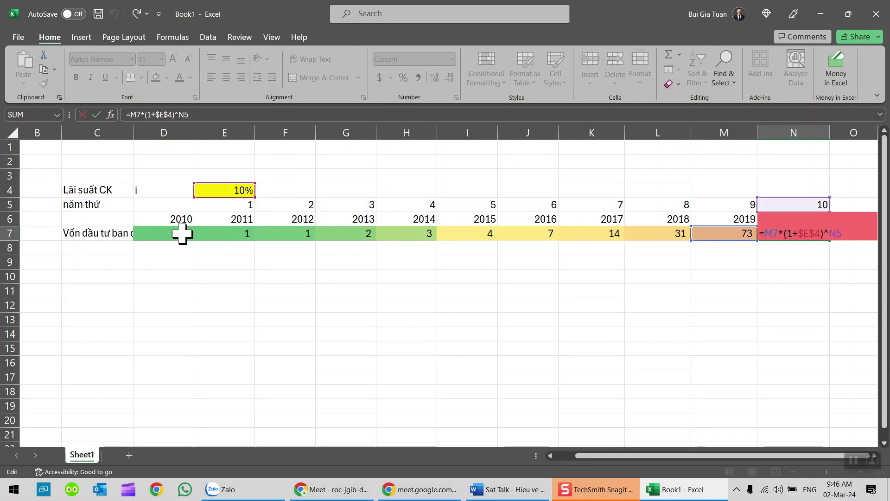
click(179, 233)
click(242, 235)
double_click(241, 235)
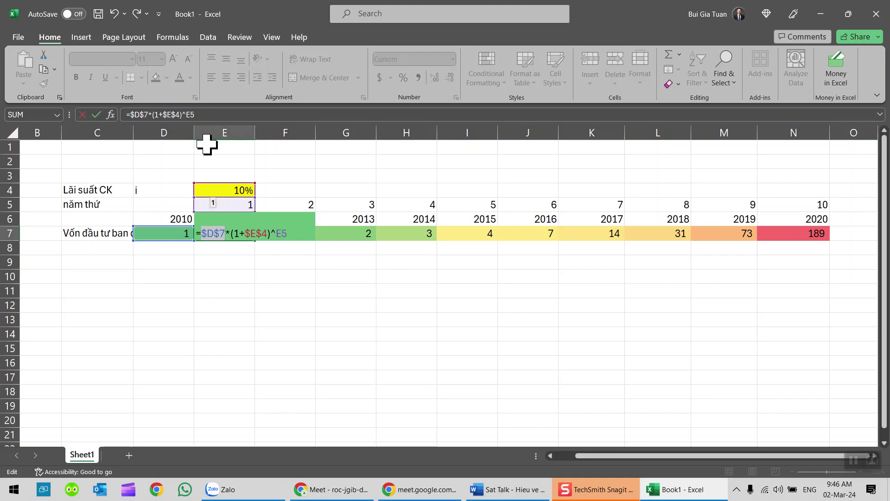
click(230, 245)
drag(232, 250, 232, 235)
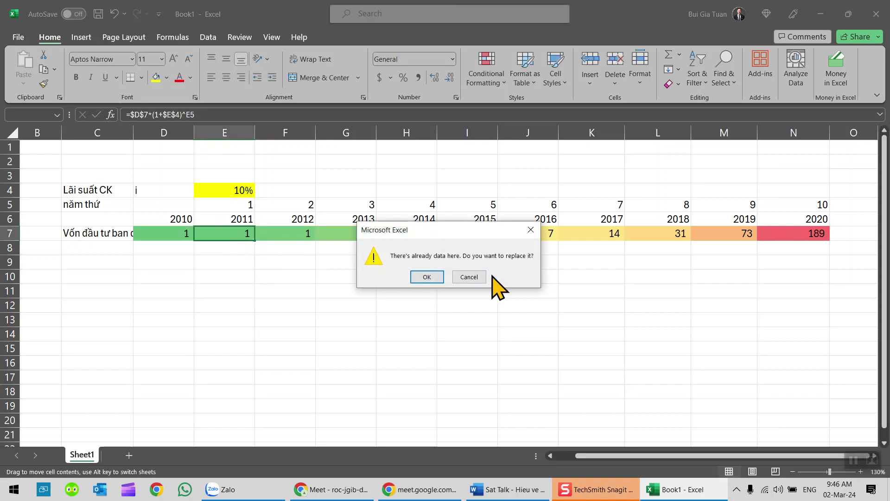
click(482, 277)
double_click(238, 235)
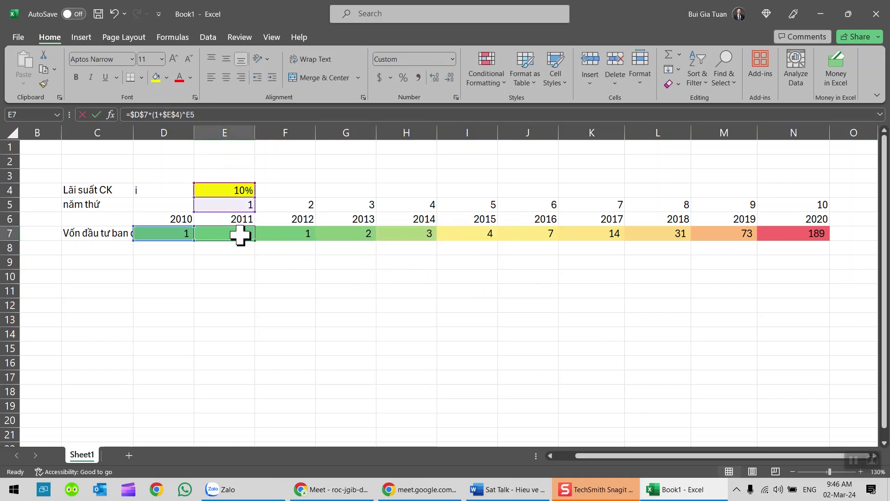
key(Return)
key(Up)
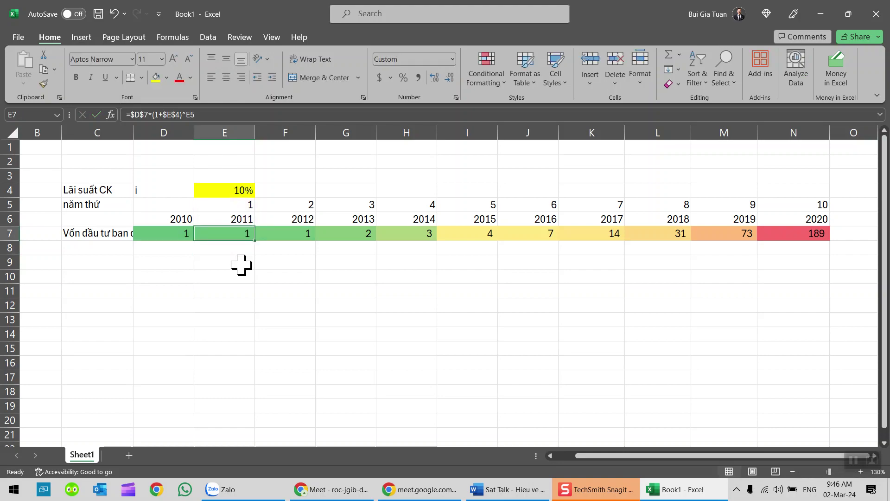
drag(256, 239, 816, 245)
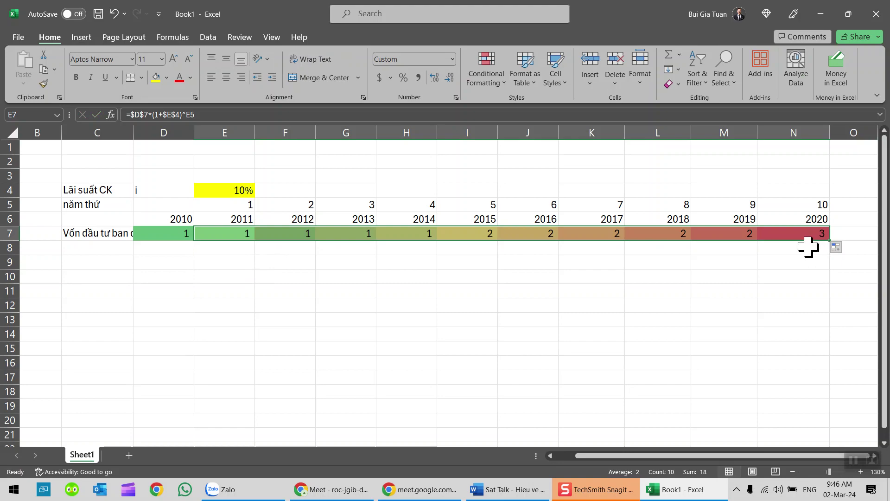
Set the initial investment in D7 to 1000.
drag(185, 232, 802, 236)
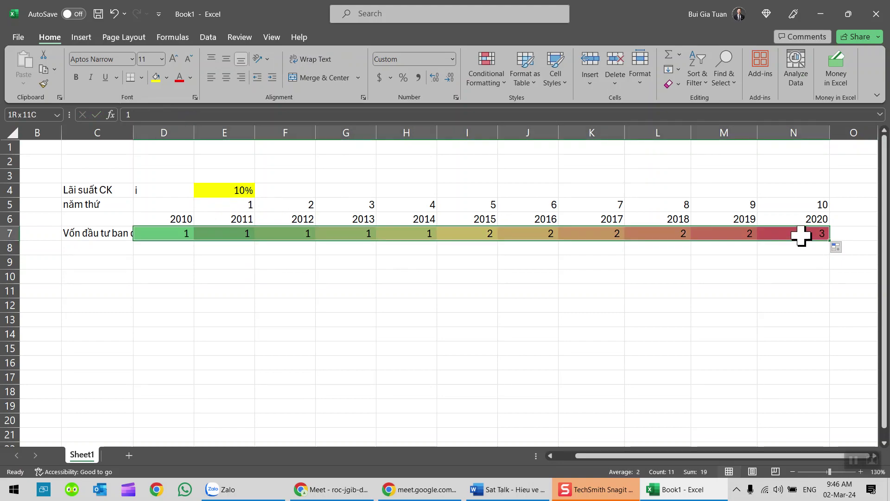
click(163, 235)
click(141, 115)
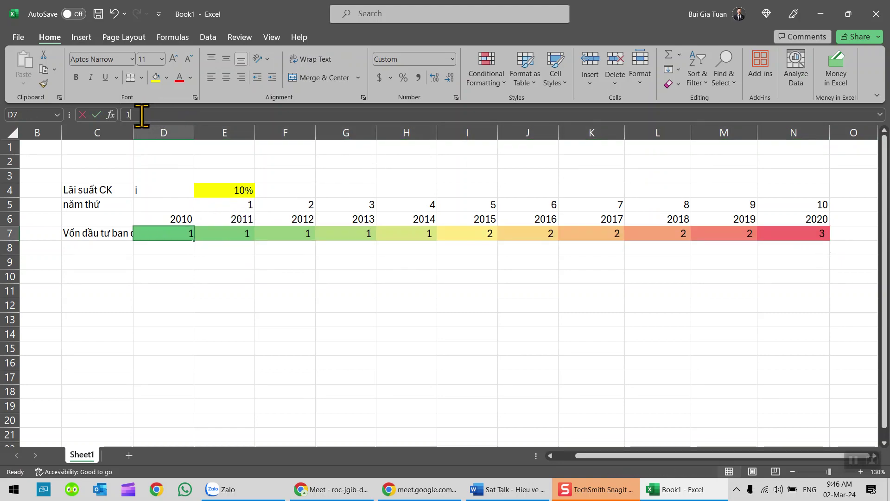
key(ctrl+Return)
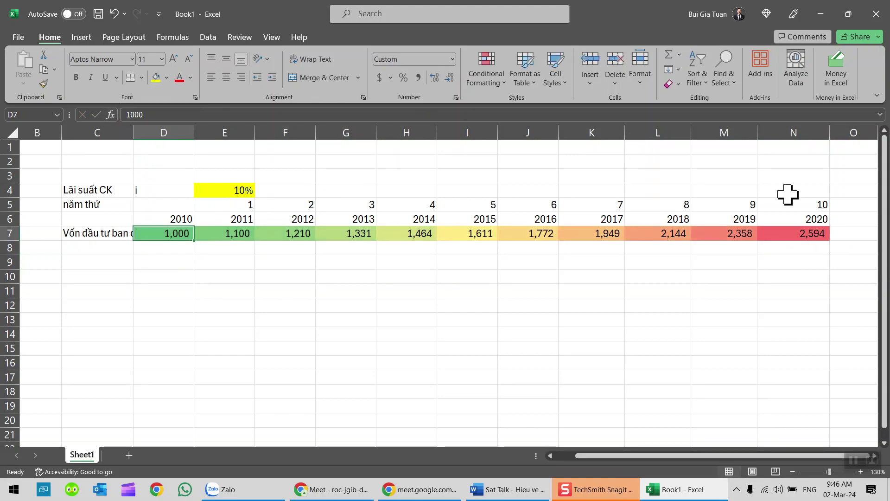
Check the 2020 amount in N7 against the rate in E4 and the period number in N5.
click(809, 230)
click(238, 187)
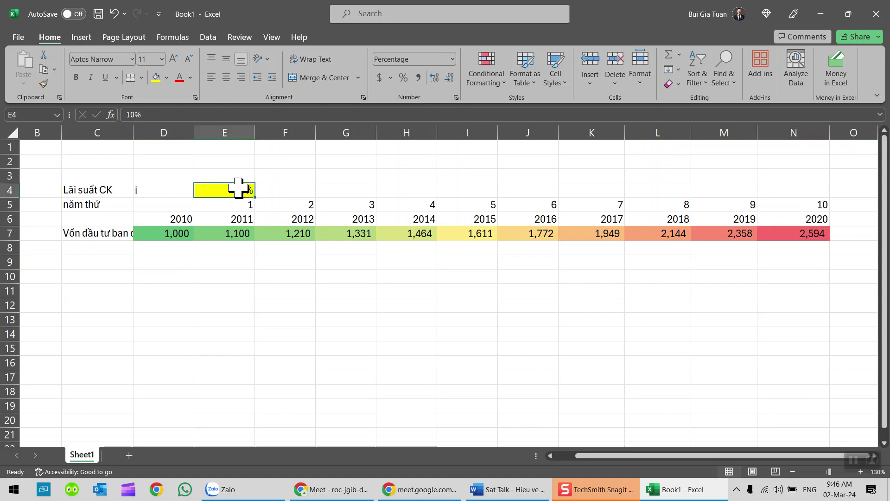
click(812, 234)
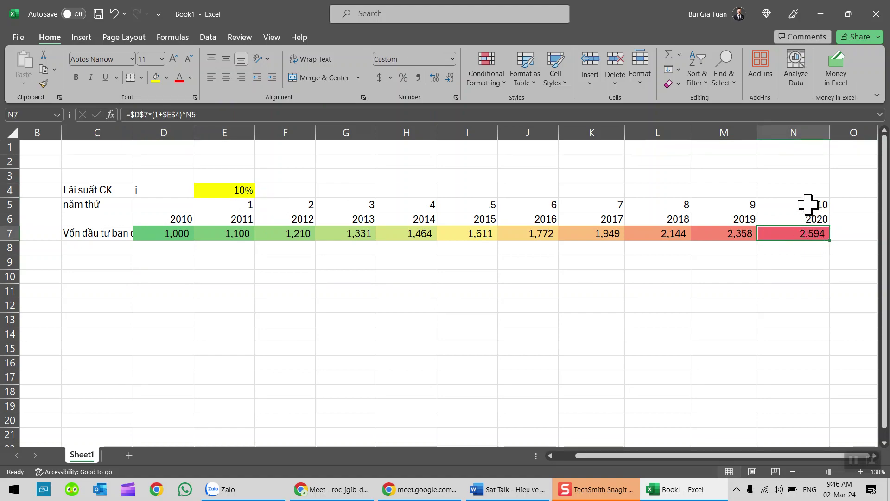
drag(807, 203, 804, 234)
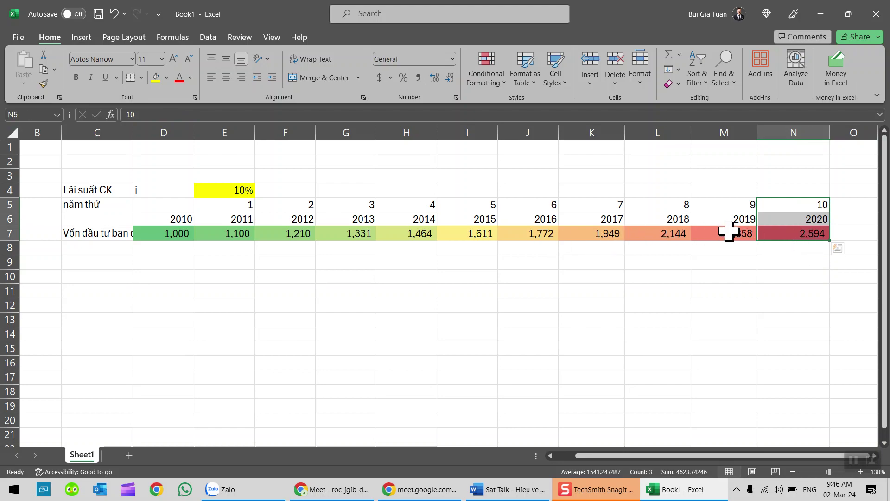
Inspect the growth formula in N7 together with the rate in E4 and the 2020 column cells N5:N7.
click(811, 236)
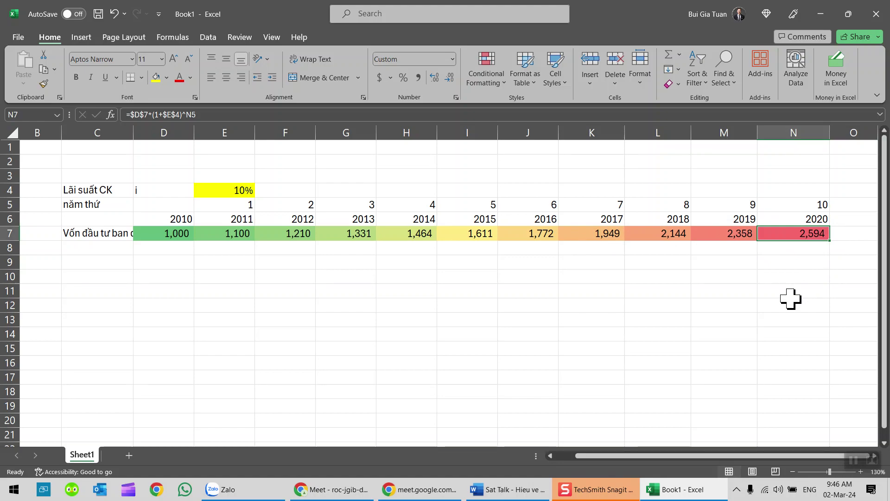
click(241, 191)
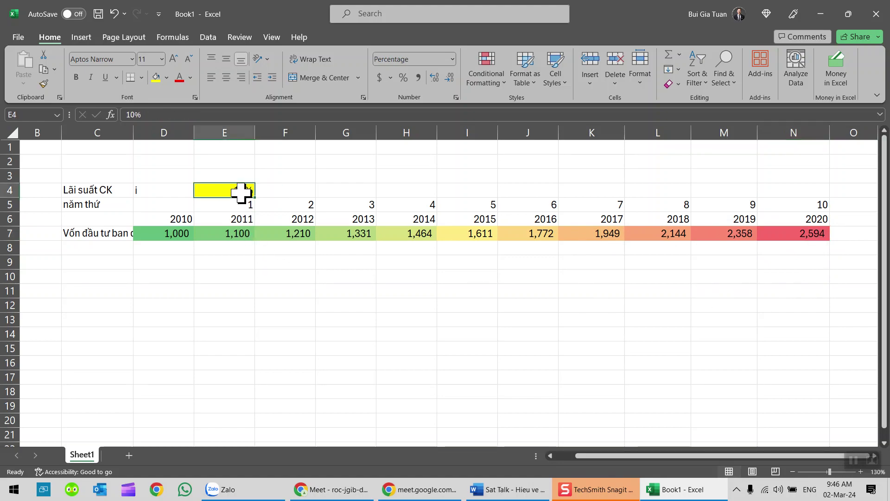
drag(803, 235, 804, 211)
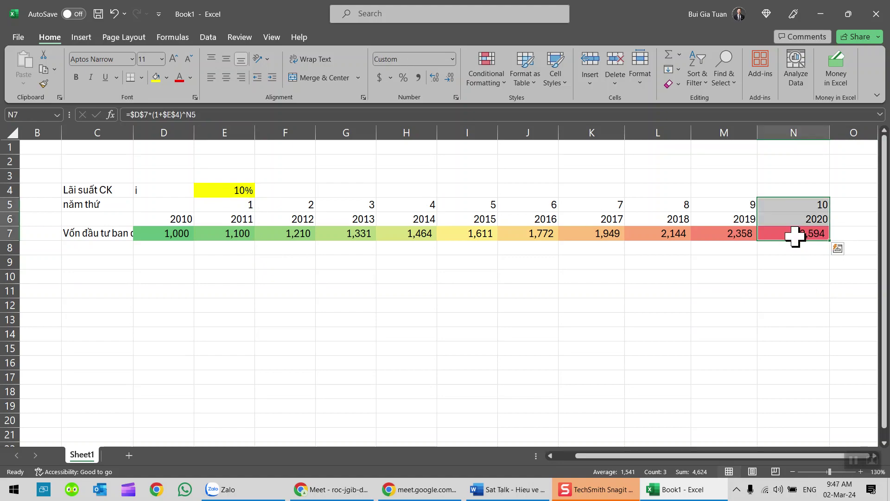
click(796, 236)
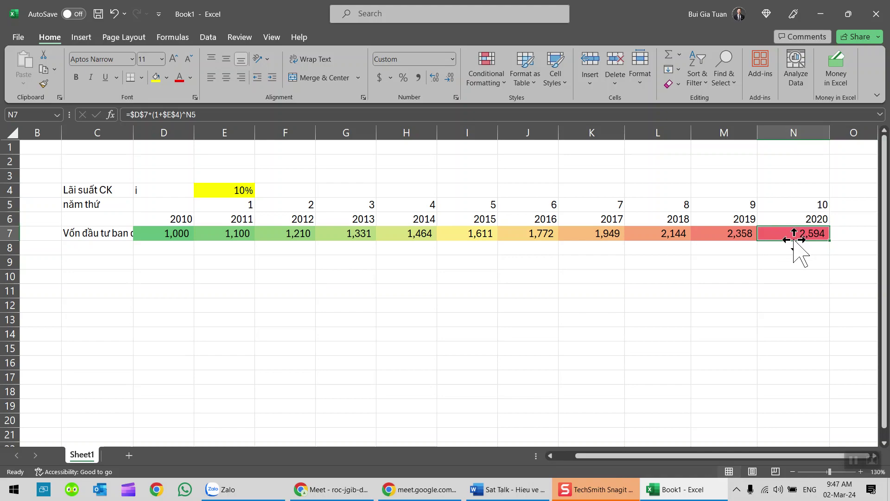
Set the discount rate in E4 to 7% and check the 2020 amount in N7.
click(244, 189)
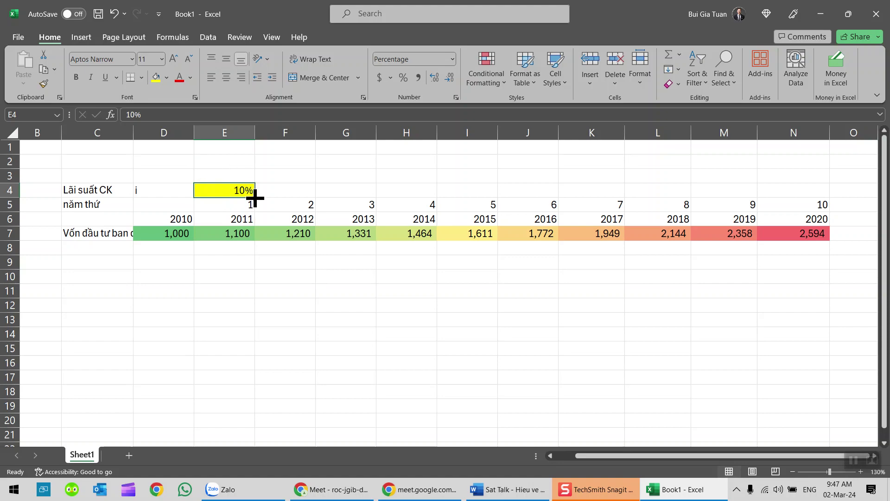
text(7)
key(Return)
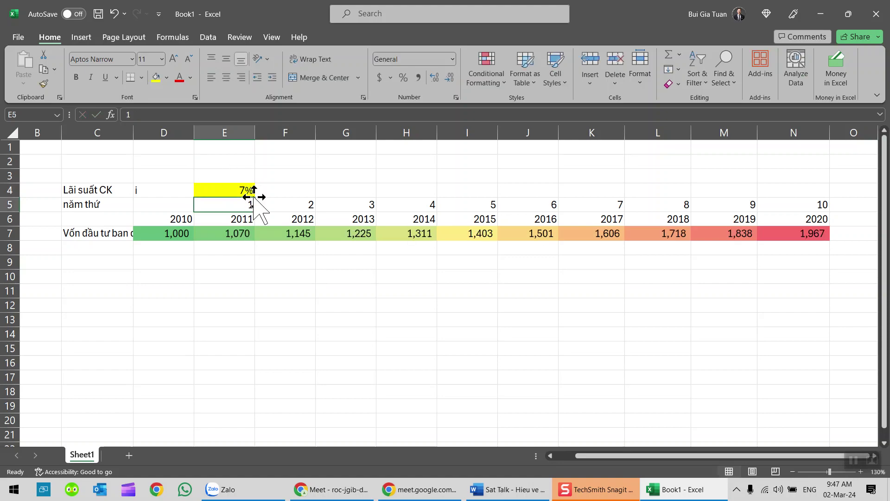
click(791, 234)
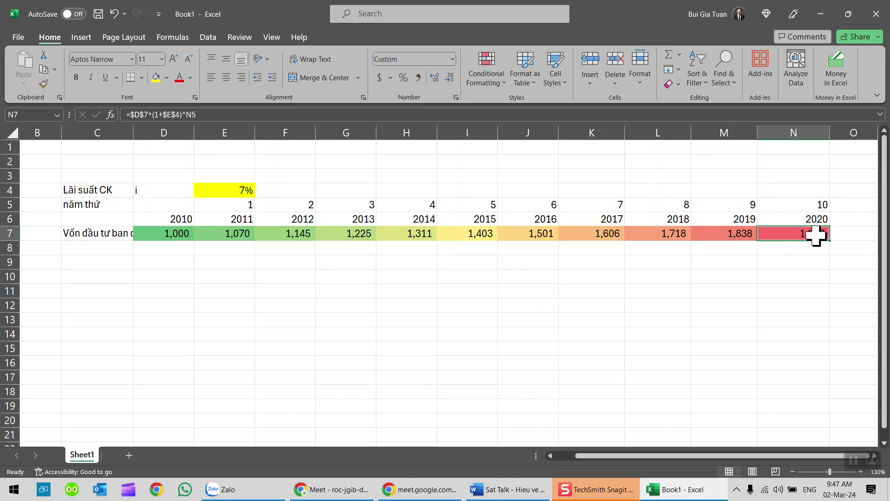
Set the discount rate in E4 to 15% and check the 2020 amount in N7.
click(232, 187)
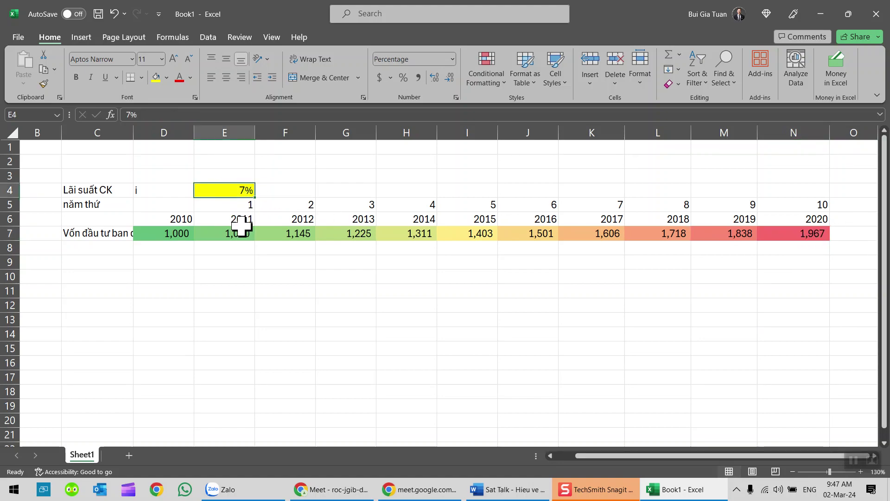
text(1)
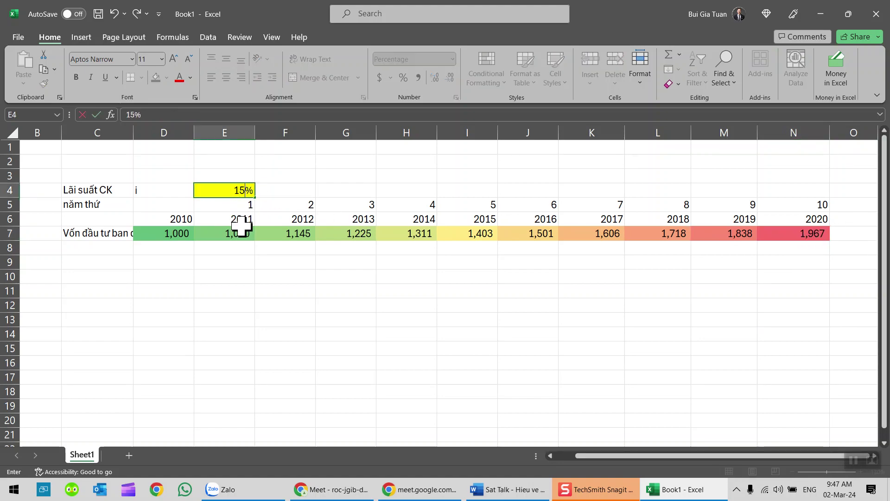
text(5)
key(Return)
click(802, 235)
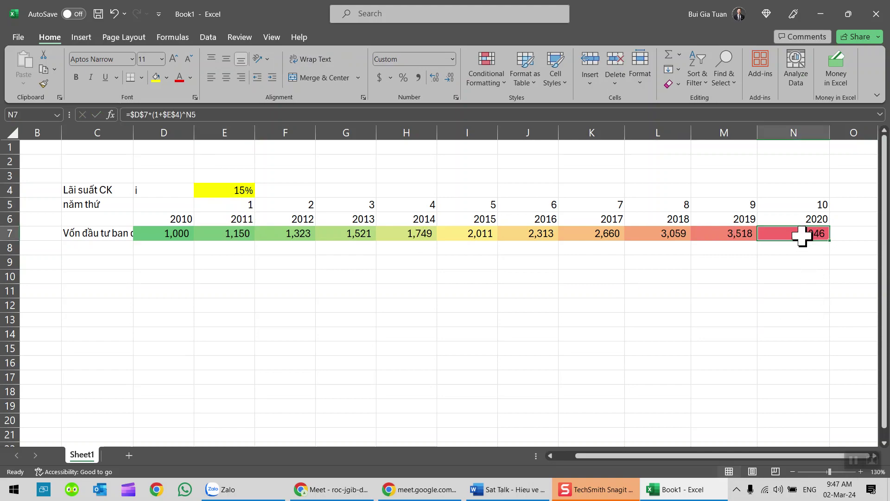
Set the discount rate in E4 to 10%.
click(236, 192)
text(10)
key(Return)
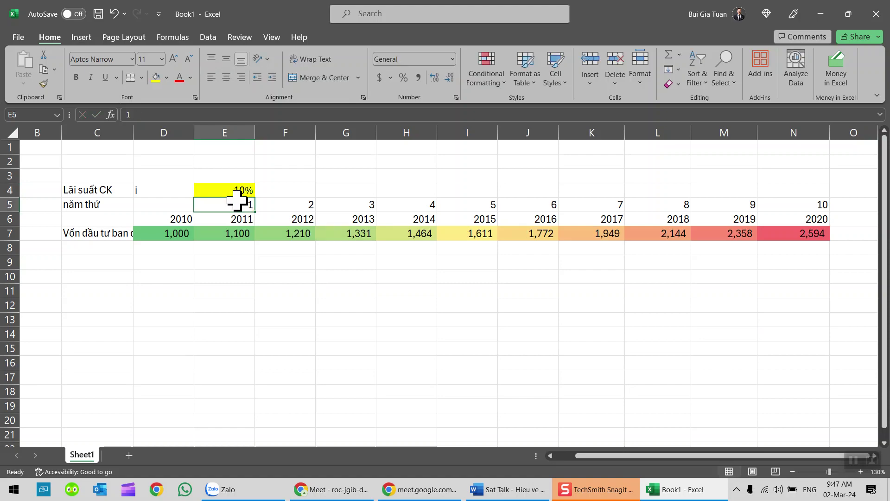
click(238, 188)
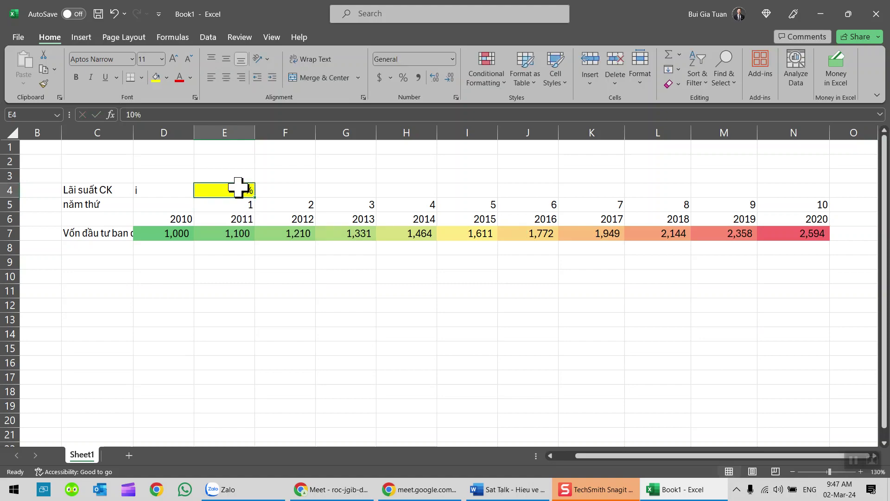
Compare the initial investment in D7 and the rate in E4 with the 2020 amount in N7 and the 2015 column.
click(179, 235)
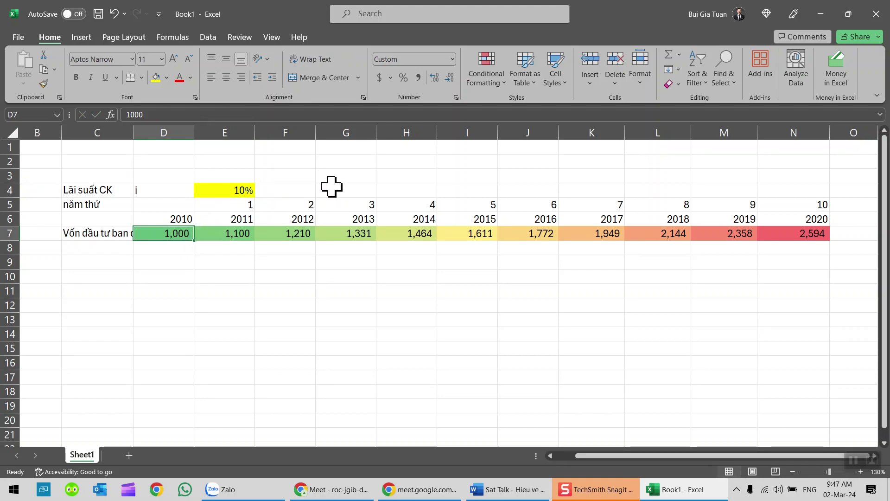
click(235, 185)
click(179, 233)
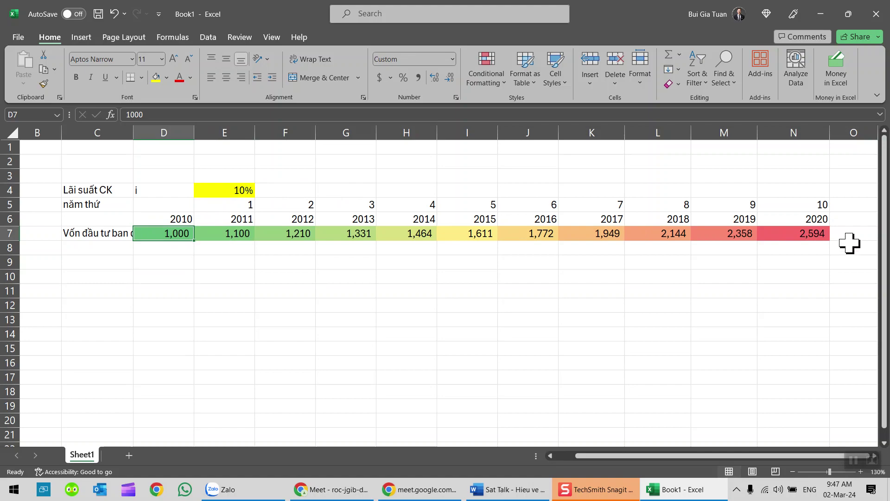
click(812, 237)
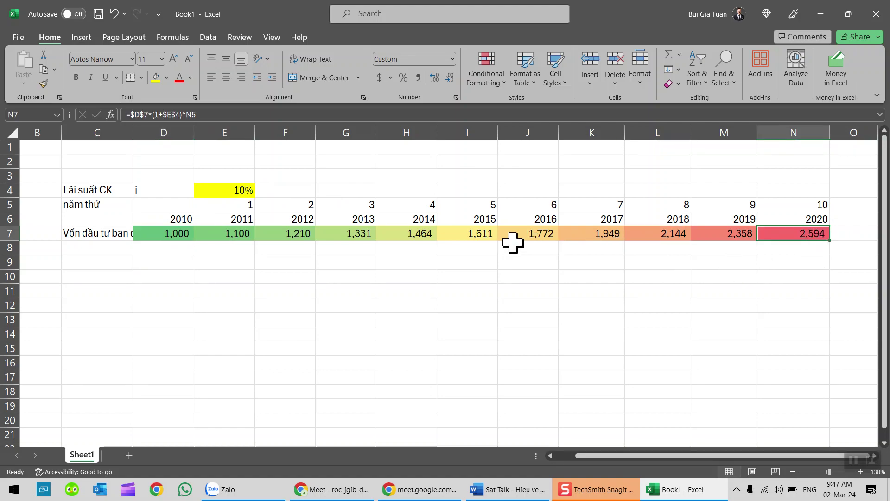
click(462, 234)
click(476, 126)
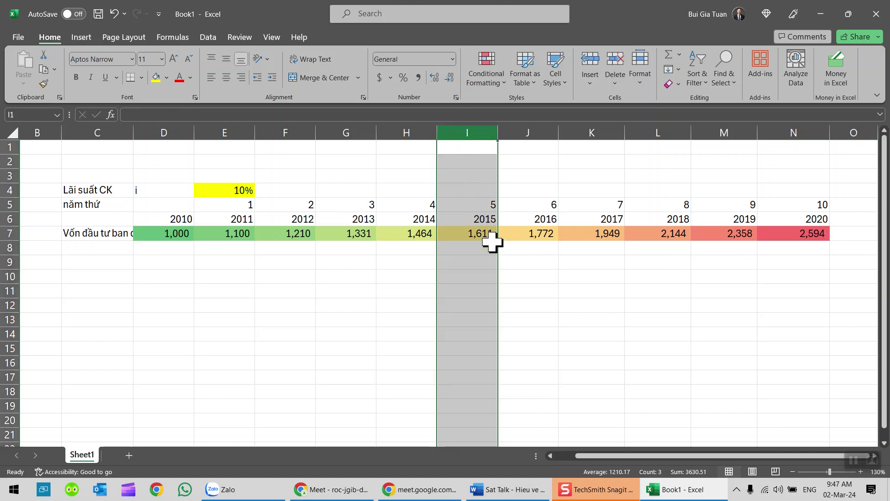
click(475, 263)
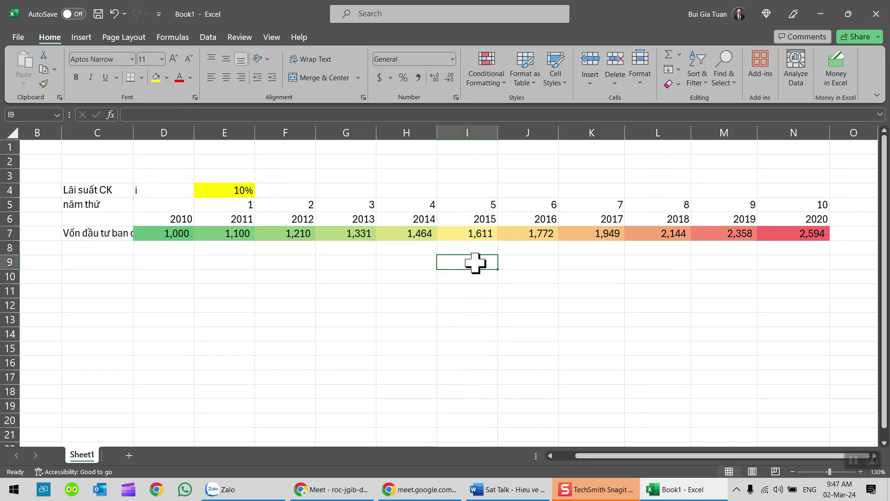
click(157, 78)
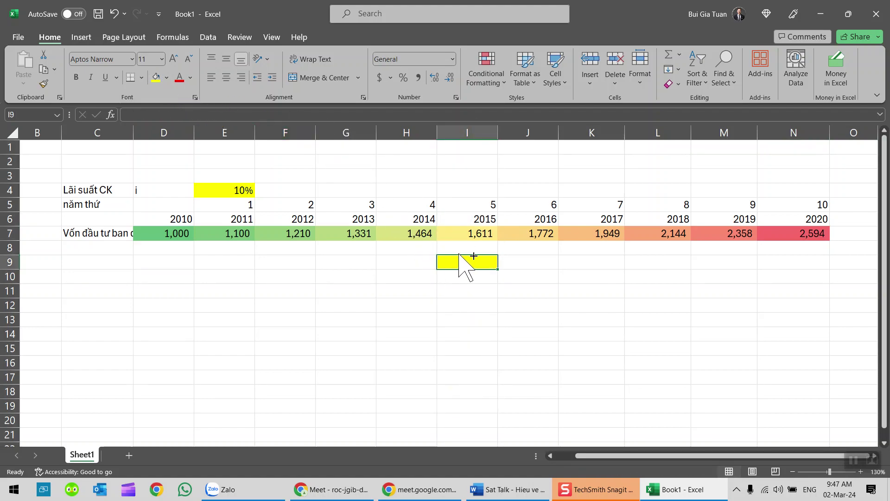
key(ctrl+z)
Highlight the period number in I5 with yellow fill and check the 2015 amount in I7.
click(469, 204)
click(156, 79)
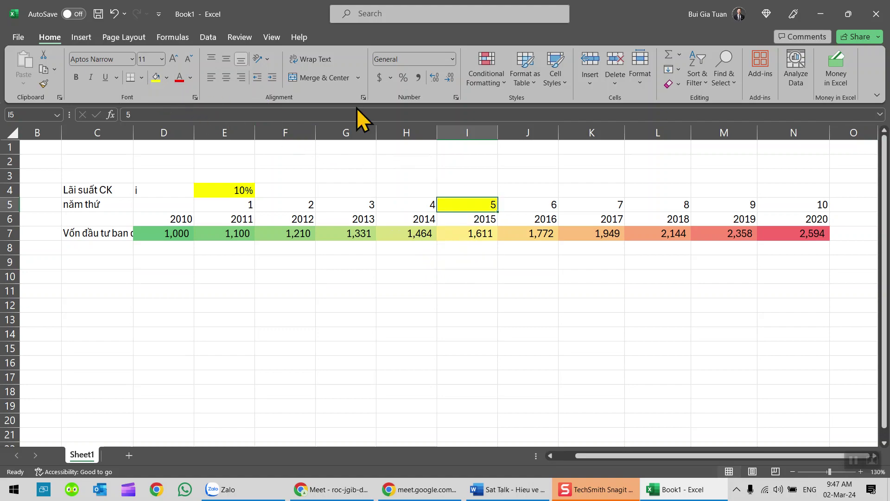
click(476, 232)
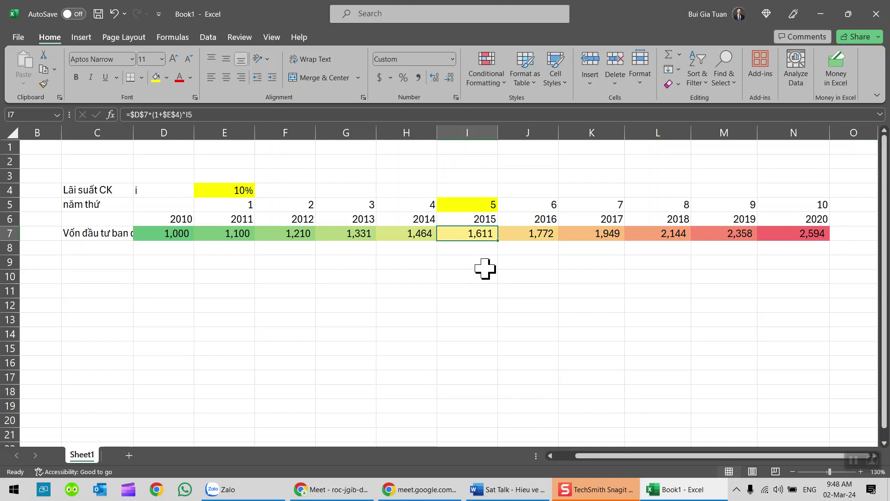
Set the discount rate in E4 to 6% and check the 2015 amount in I7.
click(173, 233)
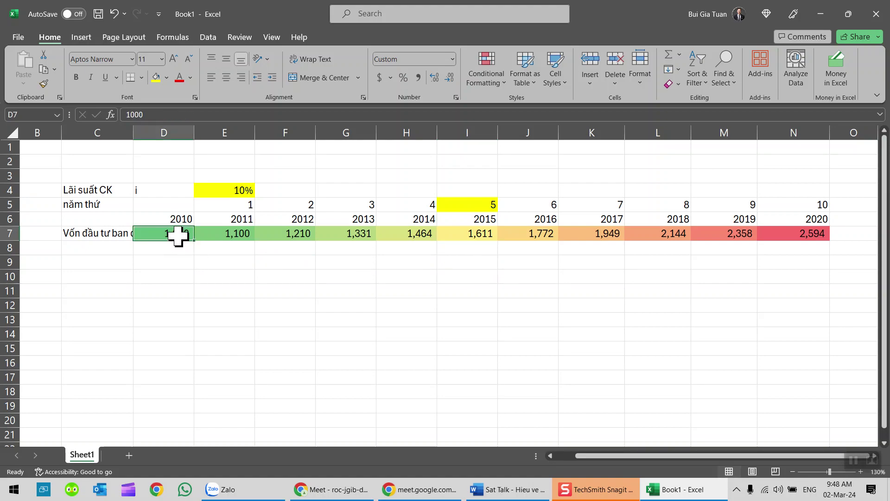
click(220, 192)
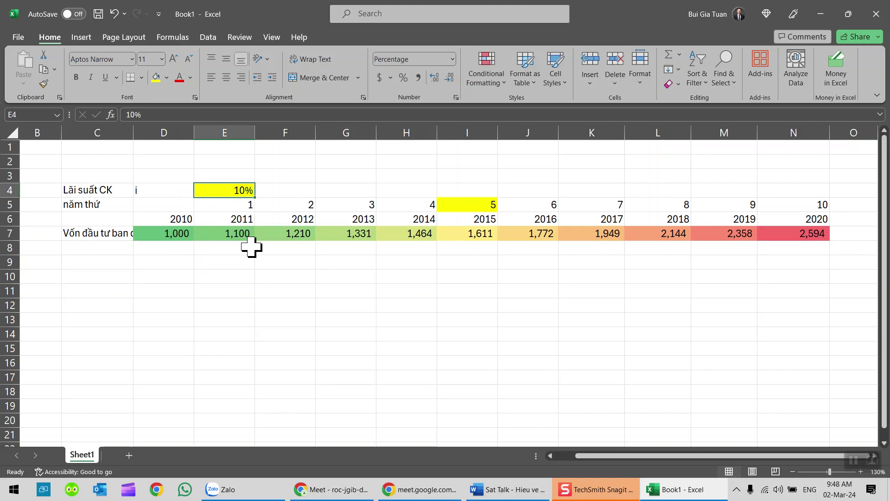
text(6)
key(Return)
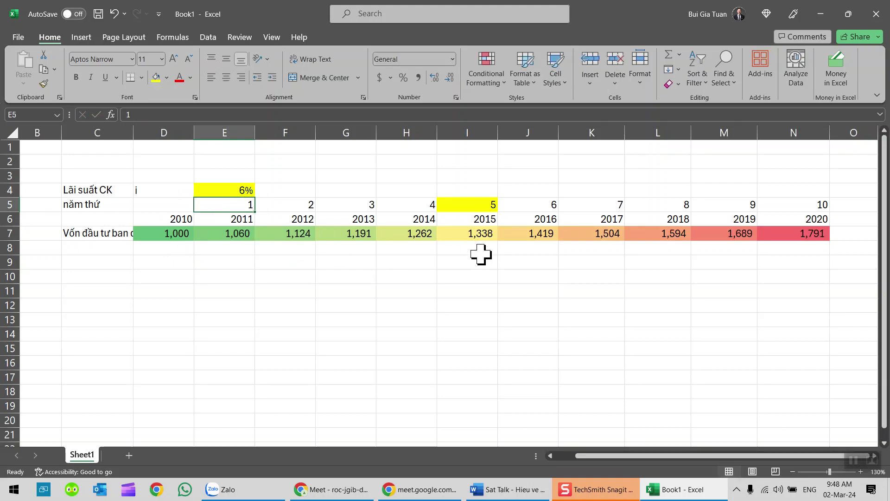
click(473, 234)
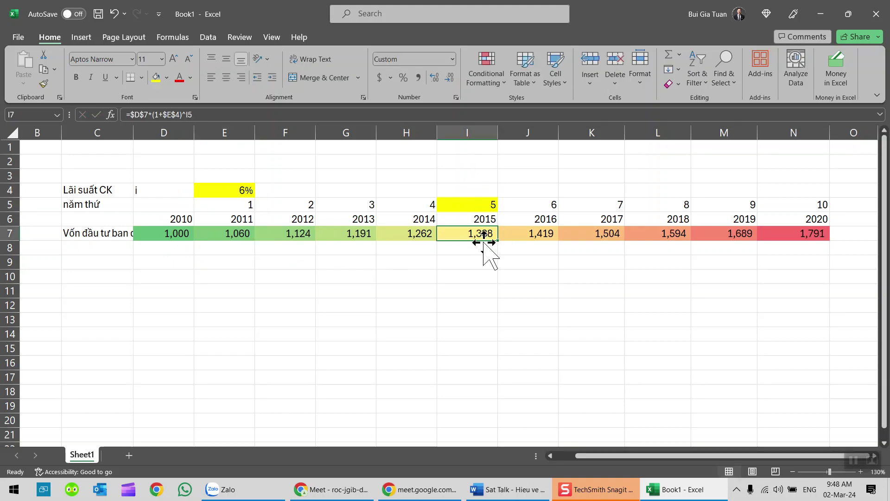
Set the discount rate in E4 to 12% and check the 2015 amount in I7.
click(228, 192)
text(12)
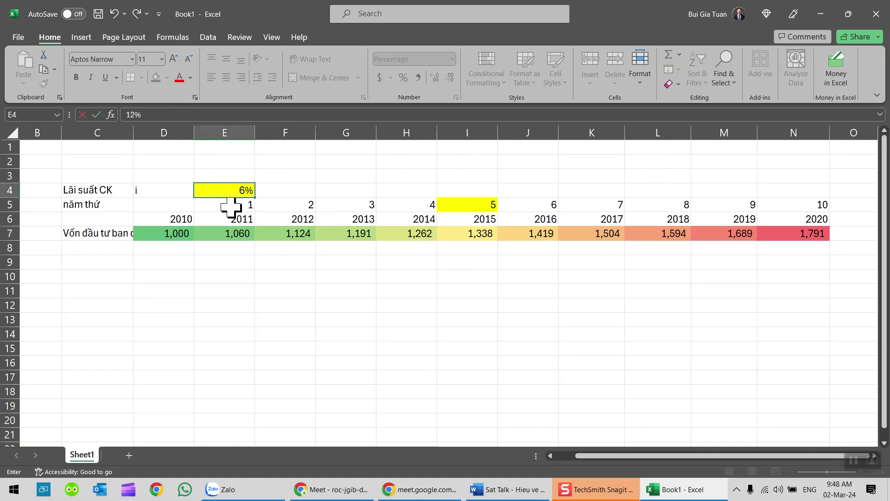
key(Return)
click(477, 137)
click(466, 234)
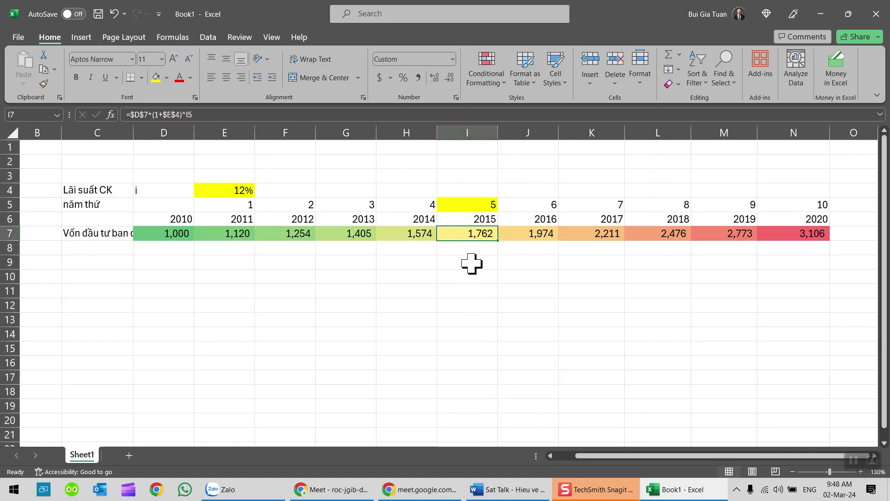
Set the discount rate in E4 to 10% and check the 2015 amount in I7.
click(225, 192)
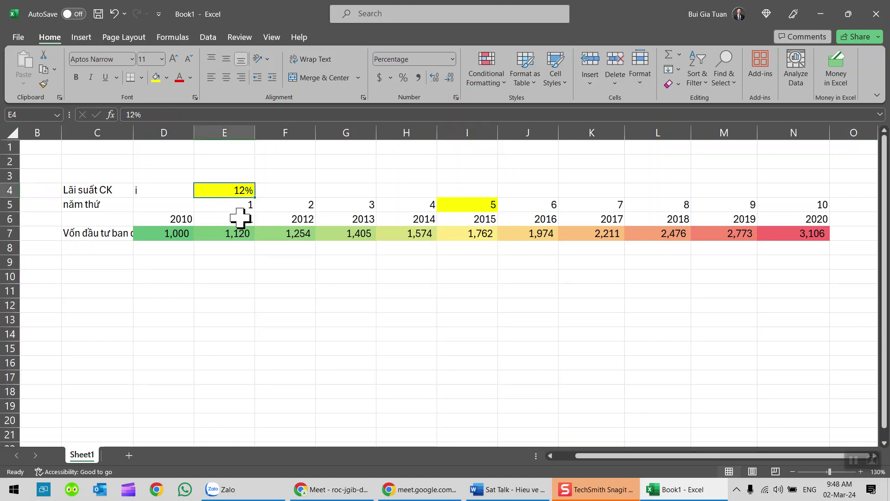
text(1)
key(Return)
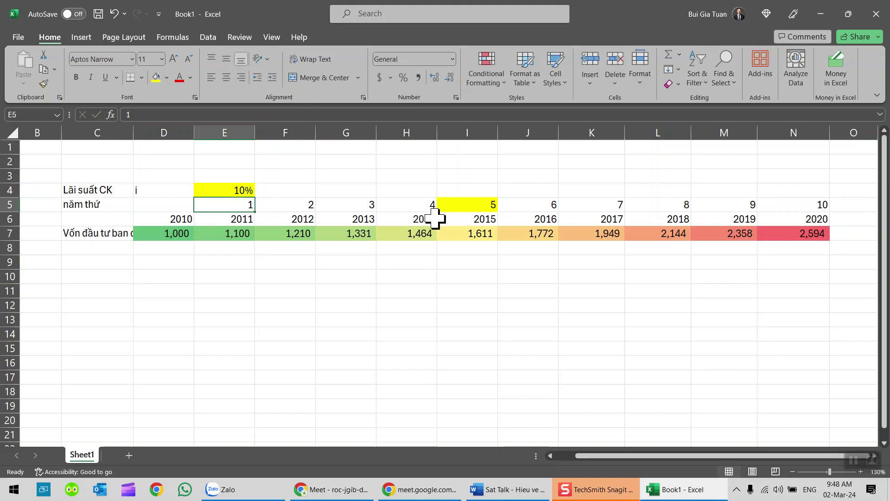
click(464, 232)
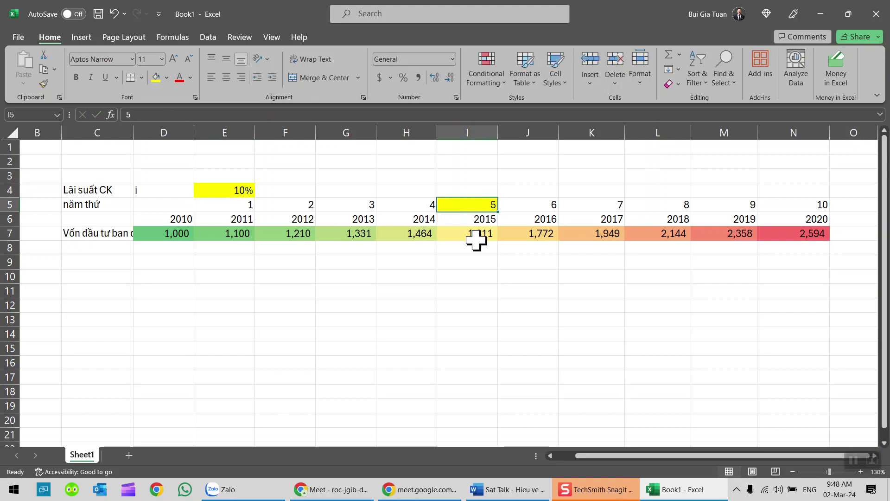
click(478, 237)
Compare the period numbers and amounts of the 2015 column with those of the 2020 column.
drag(474, 201, 474, 240)
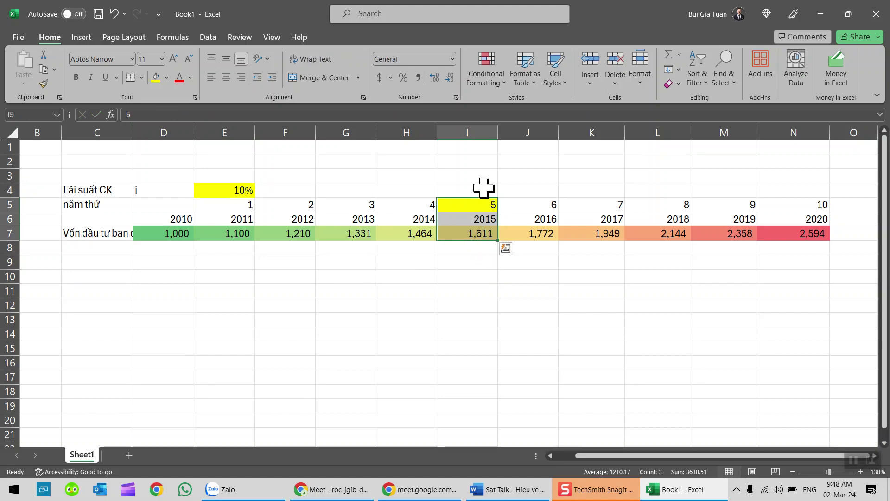
click(478, 131)
click(477, 207)
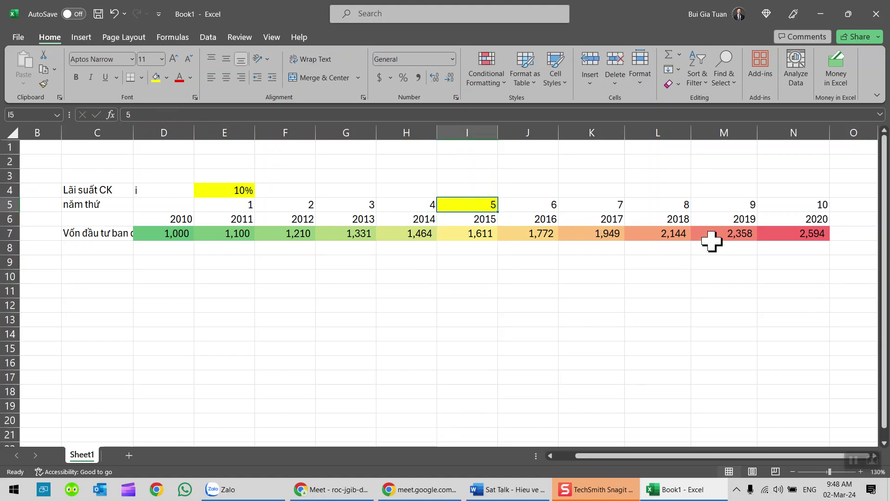
click(809, 234)
click(802, 127)
click(811, 205)
click(804, 236)
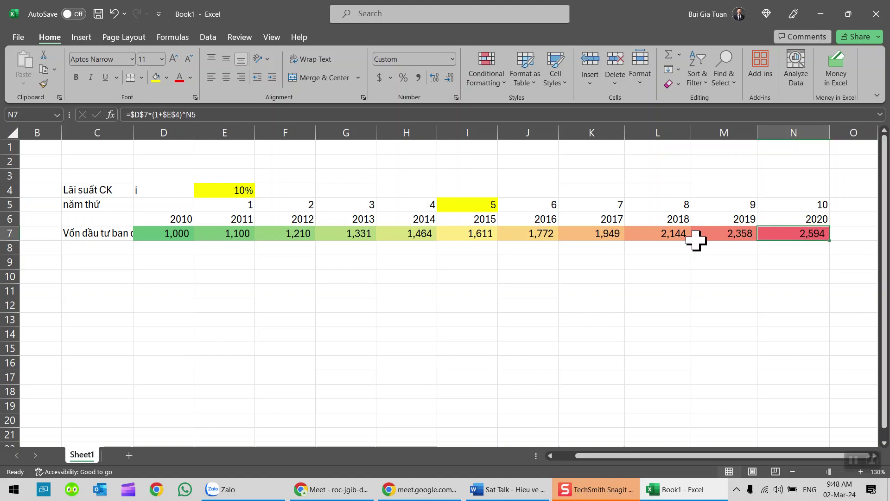
click(473, 234)
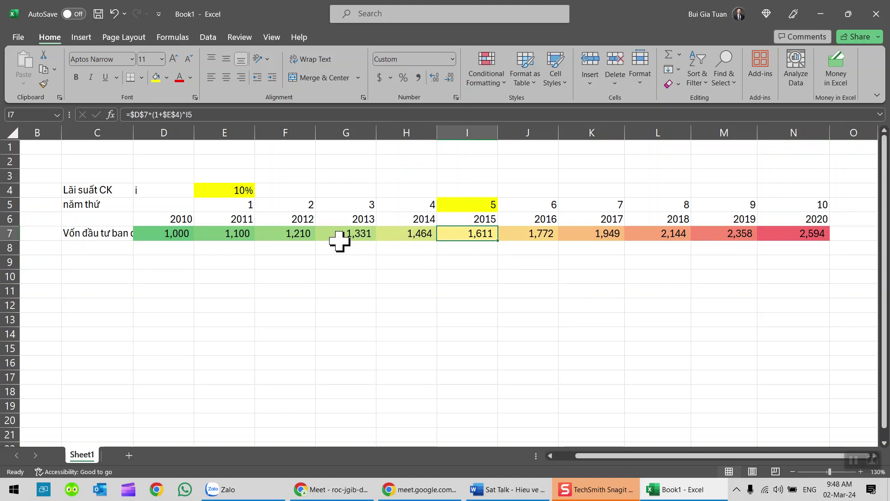
Capitalize the first letter of the label in C5 so it reads "Năm thứ".
click(110, 205)
click(131, 115)
key(BackSpace)
text(N)
key(Return)
key(Up)
key(Up)
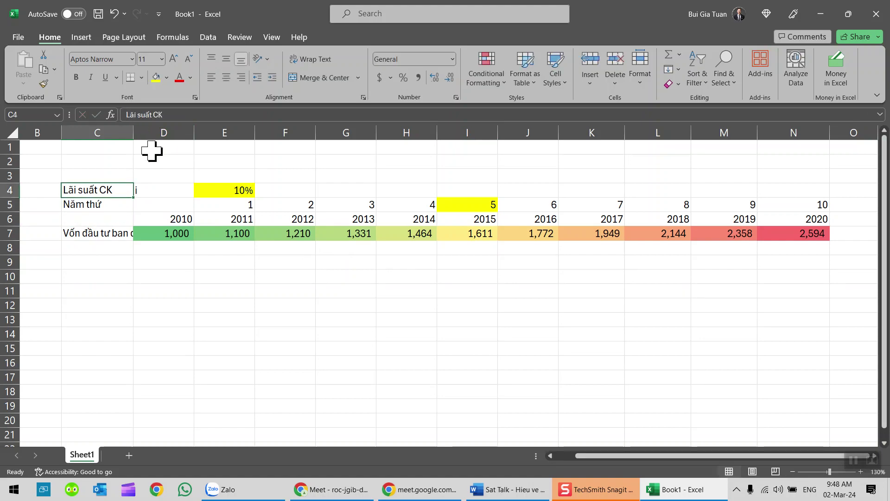
key(Down)
key(Up)
key(Down)
key(Up)
key(Down)
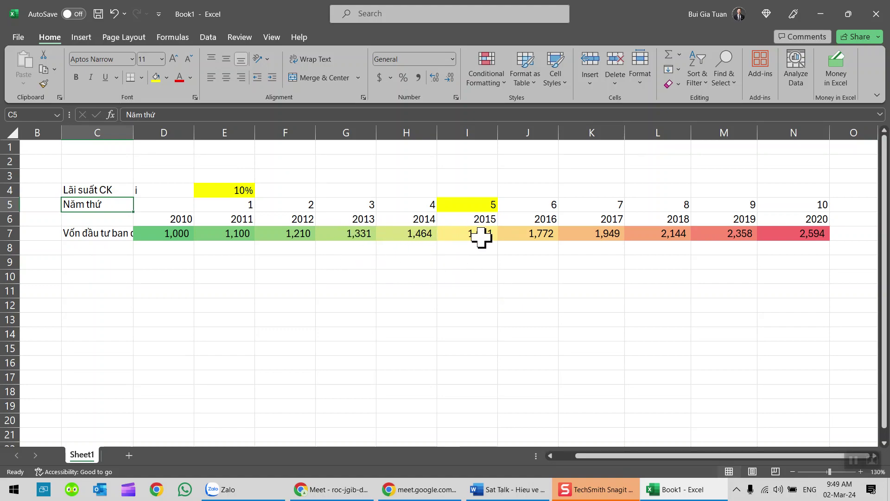
Widen column C until the label in C7 fits, and review the discount rate in E4.
mouse_move(133, 132)
mouse_down()
mouse_move(153, 130)
mouse_move(145, 131)
mouse_up()
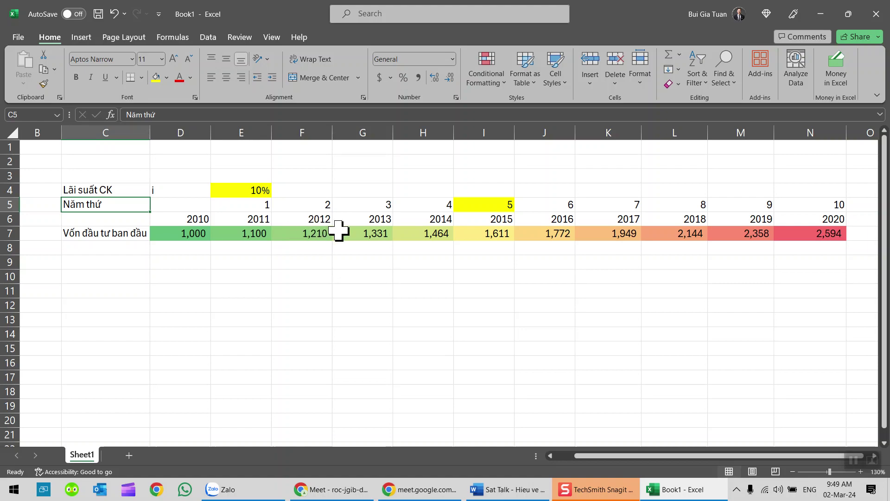
click(249, 191)
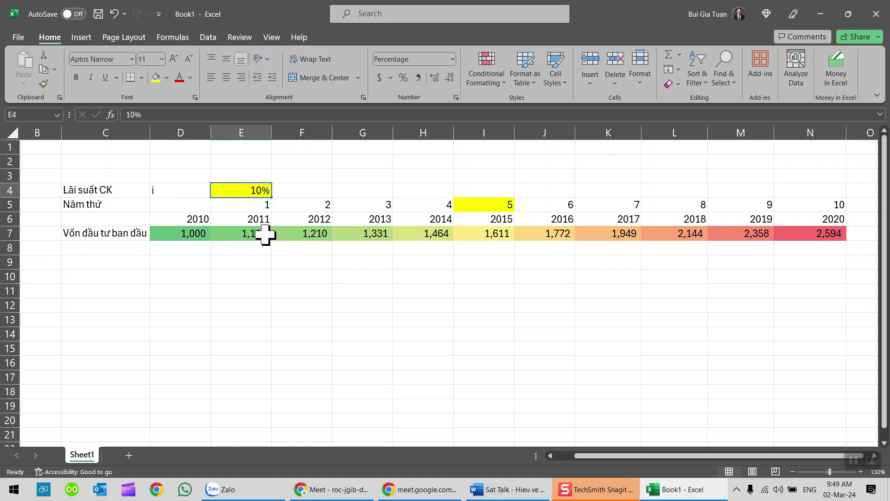
click(179, 191)
click(242, 191)
click(311, 192)
click(351, 189)
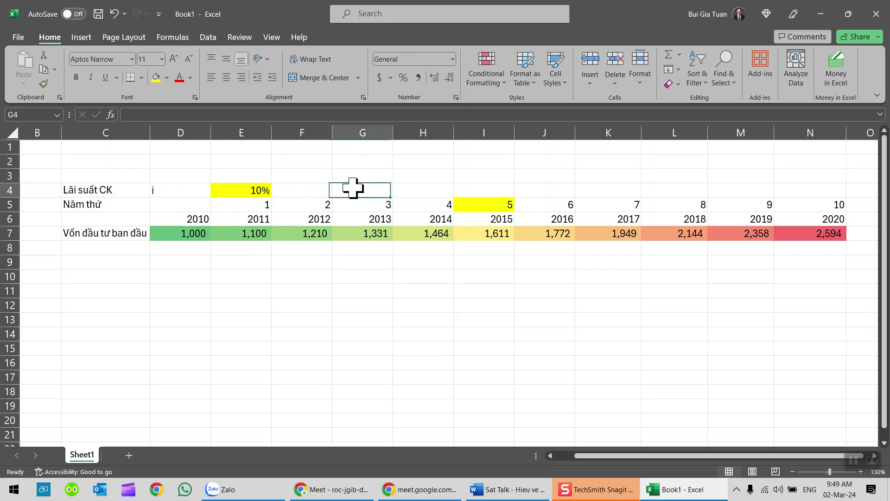
click(255, 190)
Examine how the 2011 and 2015 amounts in row 7 depend on the rate in E4 and the period number in I5.
click(251, 233)
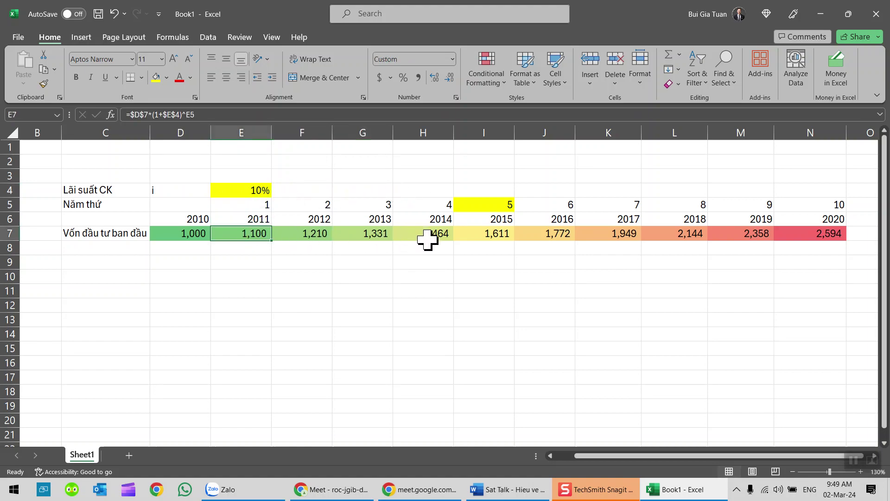
click(465, 234)
click(244, 191)
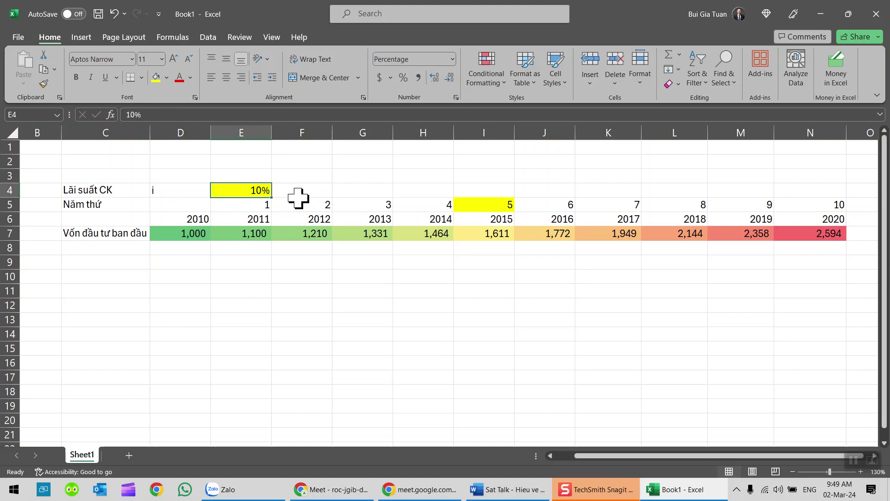
click(484, 205)
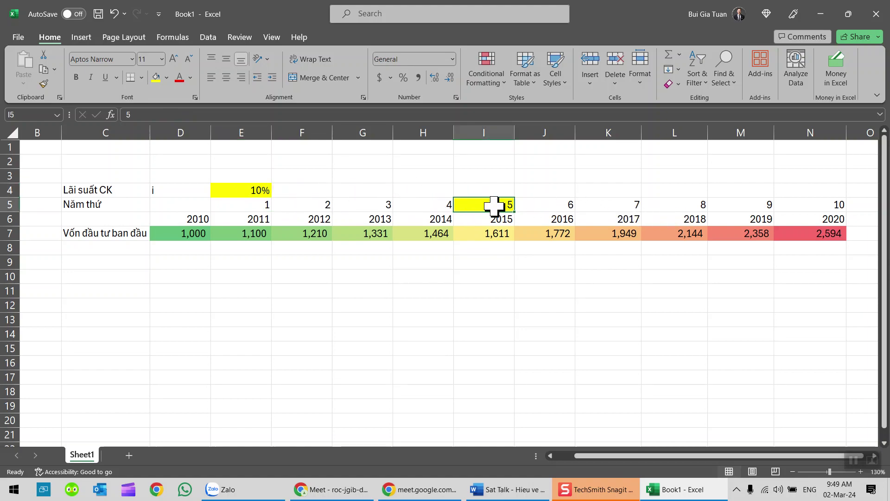
click(208, 218)
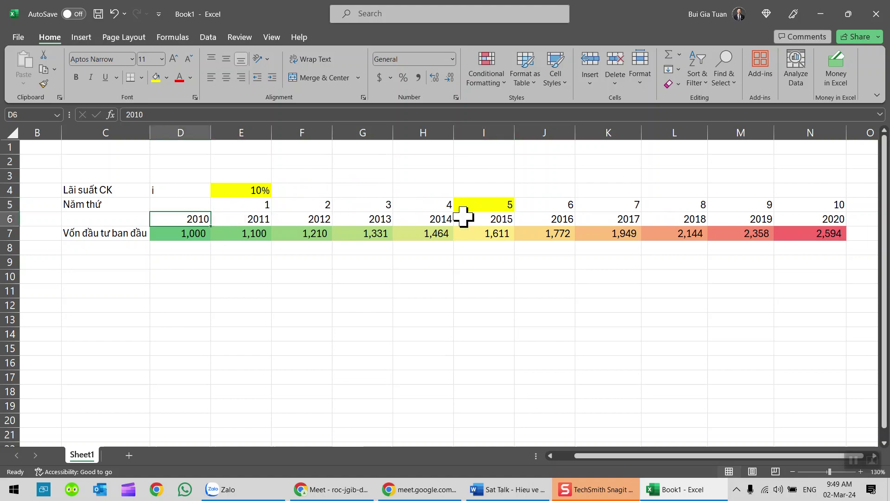
click(487, 205)
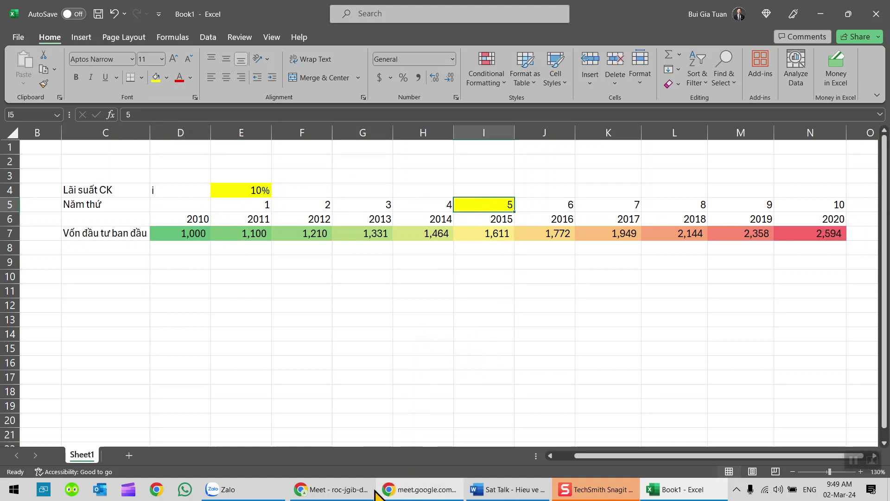
click(490, 294)
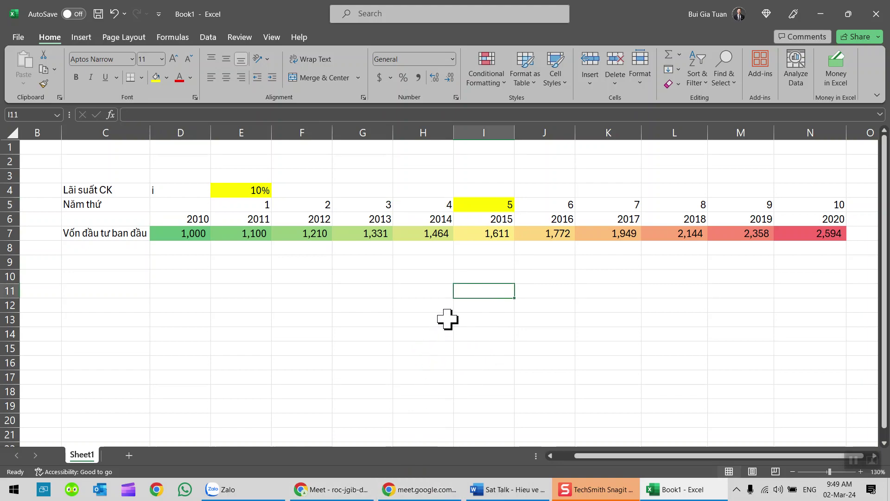
click(492, 235)
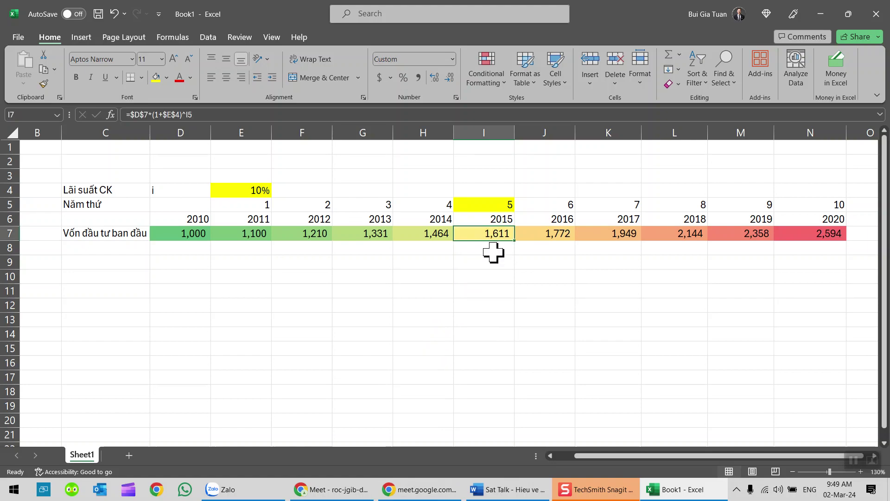
click(493, 204)
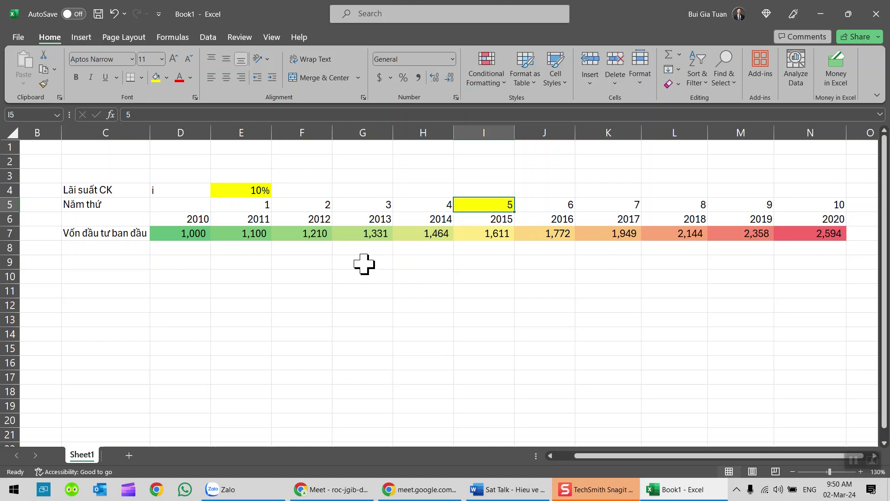
Compare the initial investment in D7 with the 2015 amount in I7 across the range D7:I7.
click(185, 235)
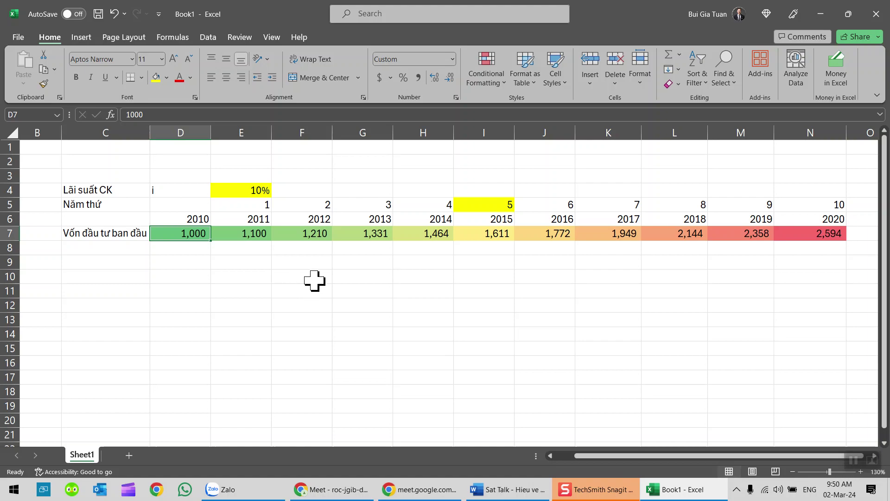
click(483, 235)
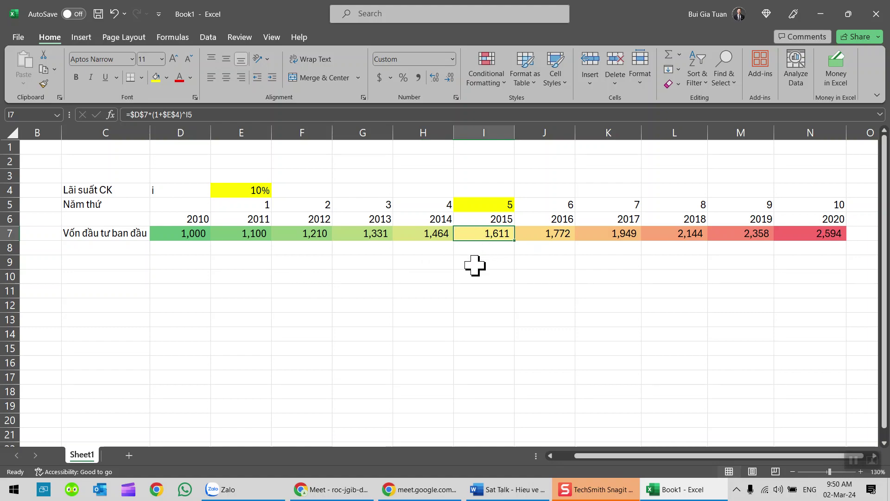
click(192, 253)
drag(483, 234, 225, 231)
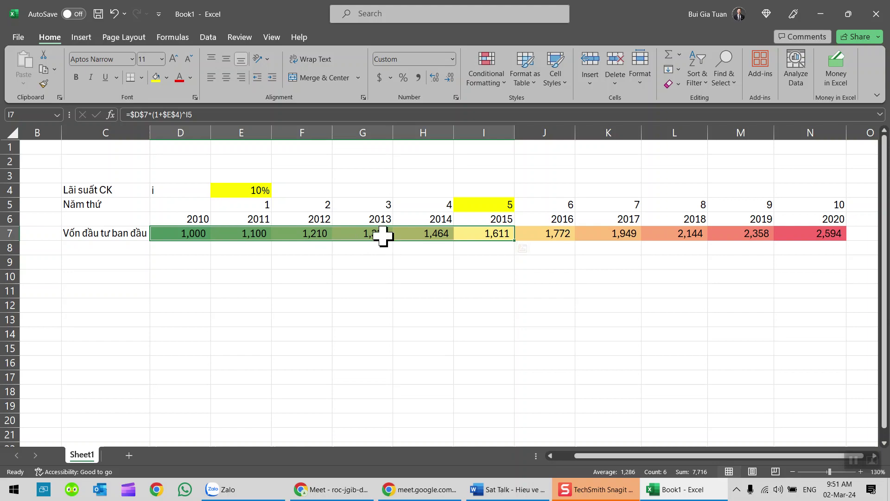
Enter the note "+ thêm lợi ích từ giá trị sử dụng" in C8 and widen column C slightly.
click(93, 250)
text(+)
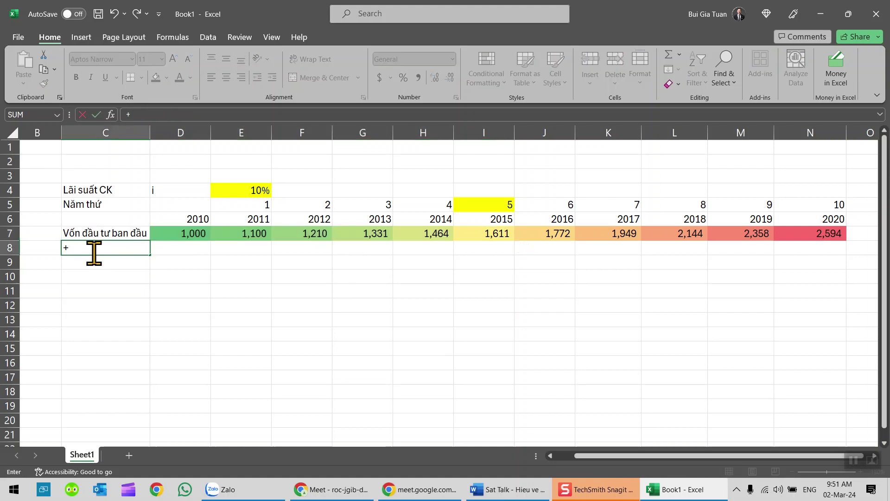
key(BackSpace)
text('+)
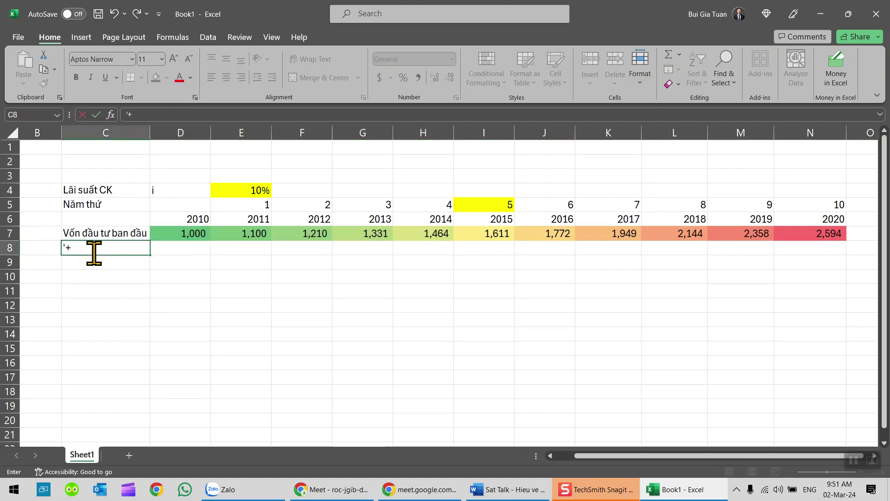
text( thêm lợi ích tu)
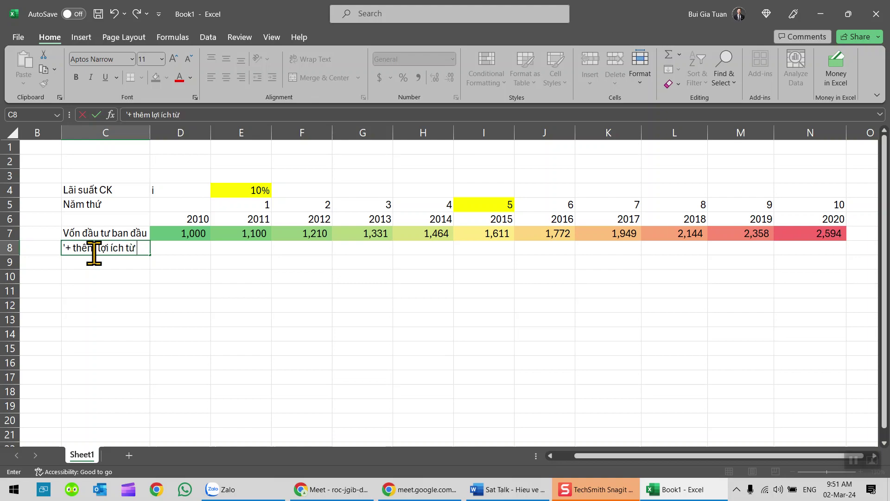
text( giá trị sử dụng)
key(Return)
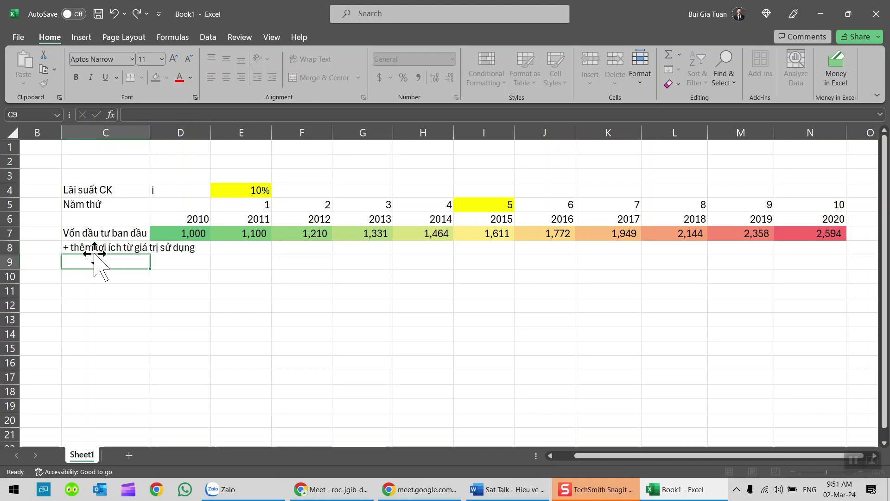
key(Up)
drag(151, 133, 159, 133)
Enter the note "+ nhẹ đầu" in C9.
click(86, 263)
text(')
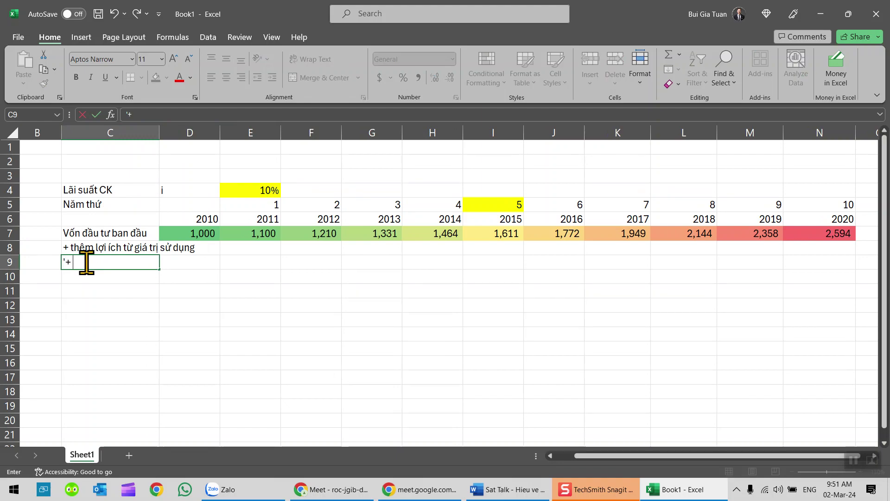
text(+ nhe)
text( đa)
text(u)
key(Return)
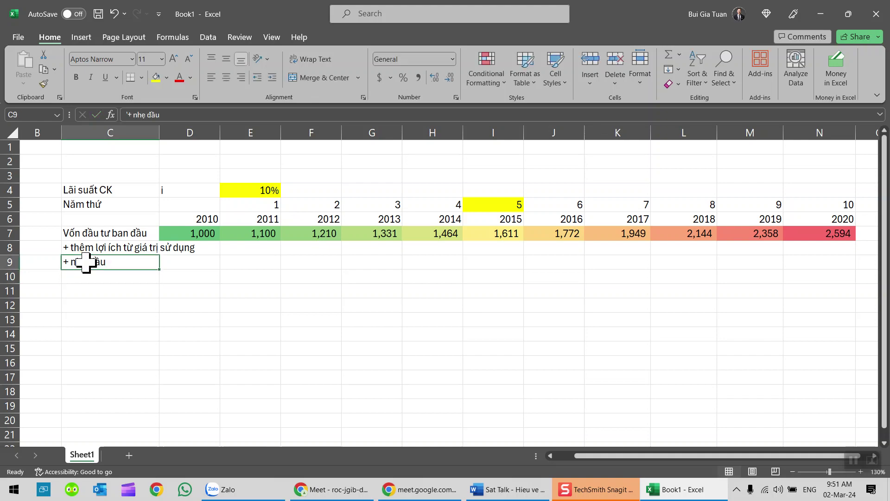
Review the note in C8 against the 2010, 2011 and 2015 amounts in row 7.
key(Up)
key(Up)
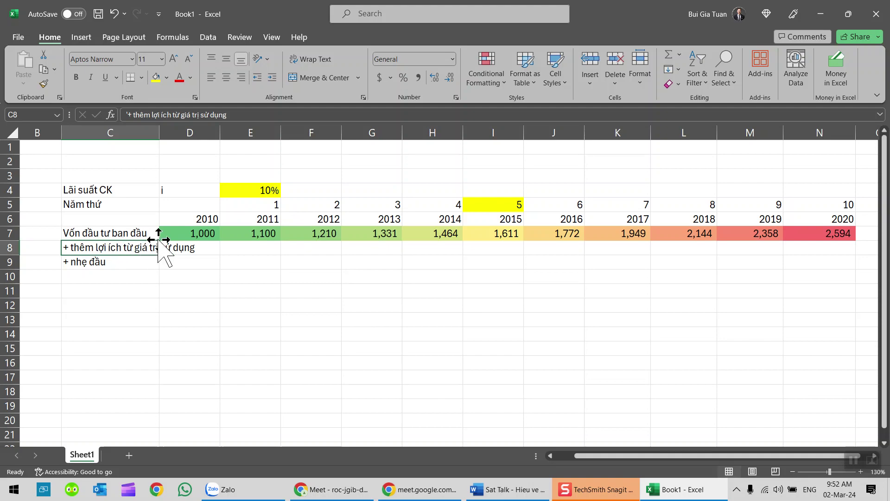
click(188, 234)
click(246, 237)
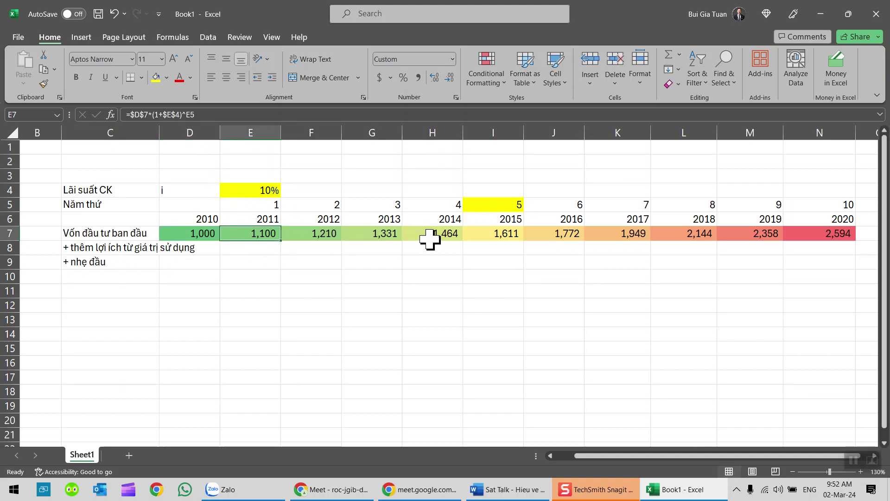
click(492, 237)
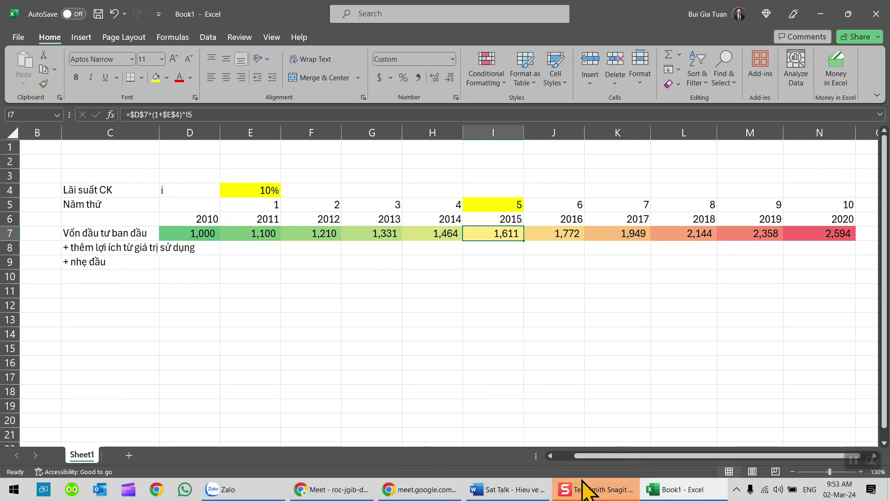
Switch to the Word document and delete the separator line and the "Chuyển phần 2 về tính dòng tiền chiết khấu" line at its end.
click(497, 490)
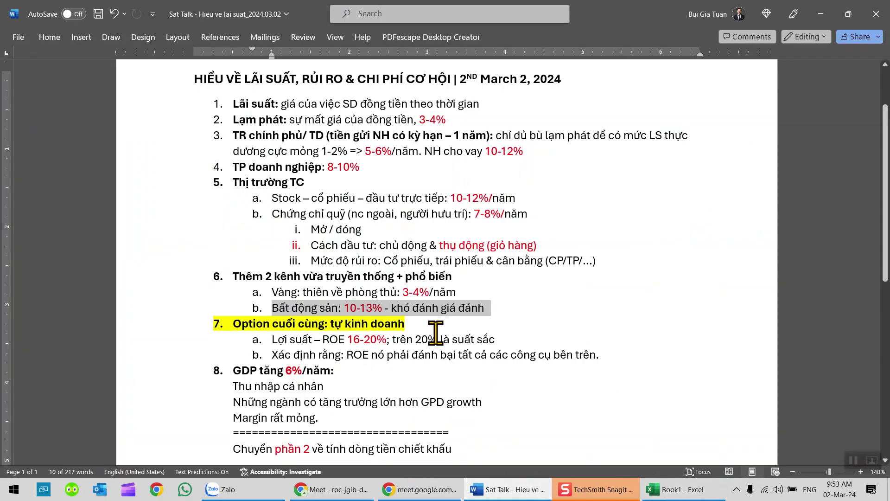
scroll(403, 256, down, 1)
scroll(403, 256, up, 1)
drag(459, 449, 224, 427)
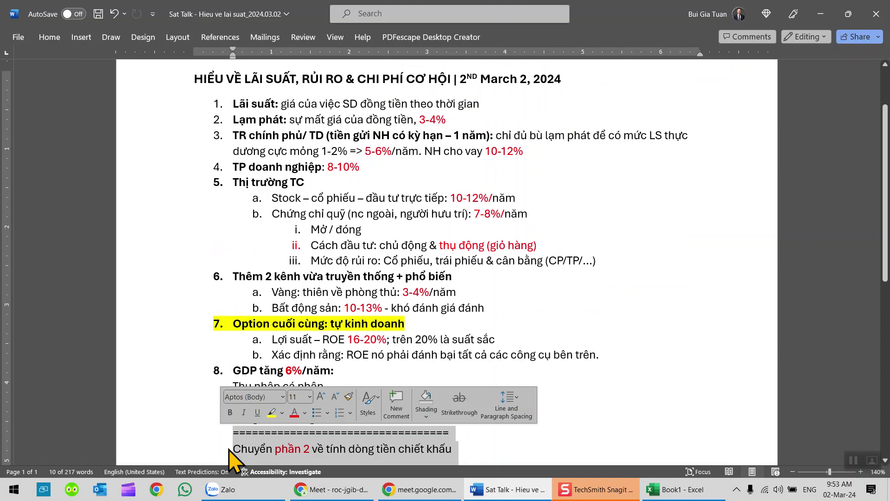
key(Delete)
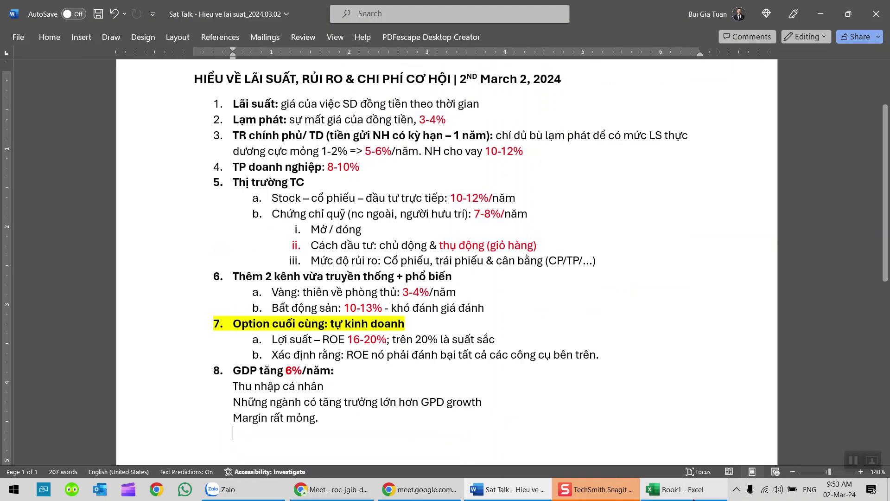
Switch back to the Excel workbook and clear the two notes in C8:C9.
click(684, 497)
drag(103, 188, 302, 220)
click(302, 220)
drag(109, 249, 109, 264)
key(Delete)
Copy the table in C4:N7 and send it as an image to the "CLB Bựa ni ăn gì" group in Zalo.
drag(103, 188, 190, 190)
drag(476, 207, 814, 243)
key(ctrl+c)
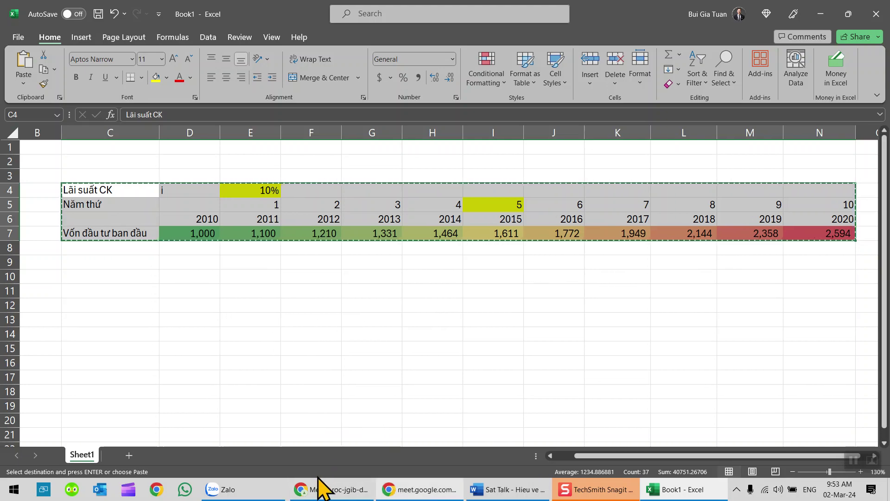
click(251, 491)
click(344, 461)
key(ctrl+v)
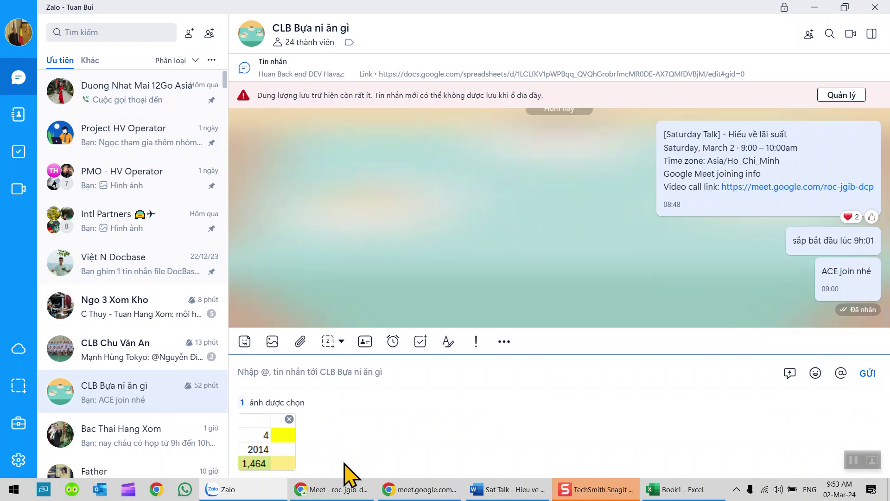
key(Return)
Copy the entire Word document's text into the Zalo group's message draft and remove the blank lines at its end.
click(510, 489)
key(ctrl+a)
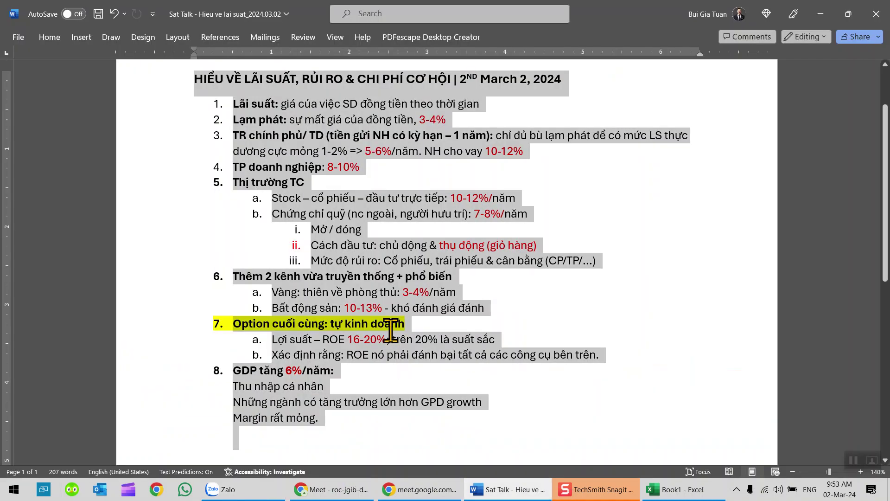
click(246, 490)
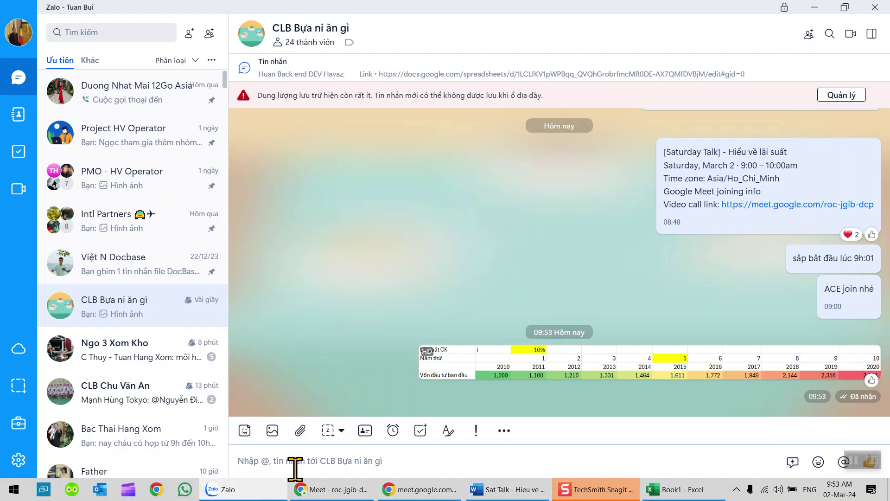
key(ctrl+v)
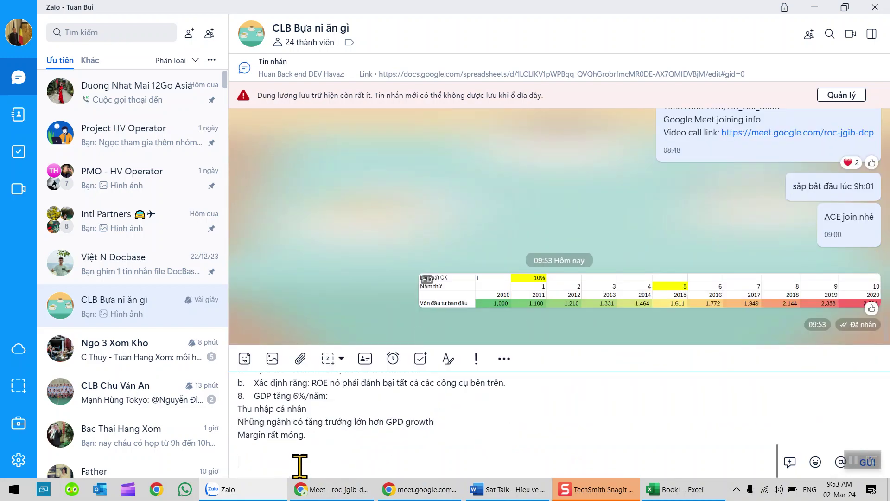
key(BackSpace)
key(BackSpace)
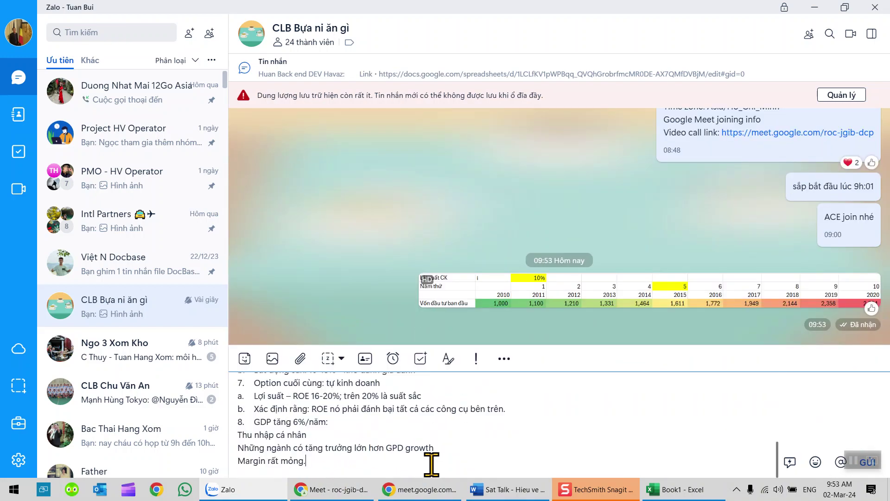